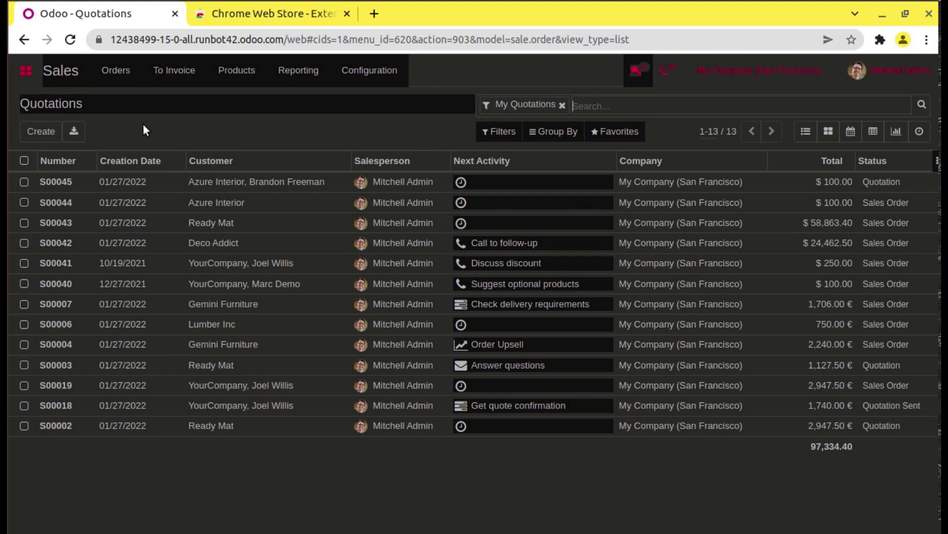
Step: Toggle Dark Mode for Chrome off so the Quotations list shows its light purple theme
left_click(880, 40)
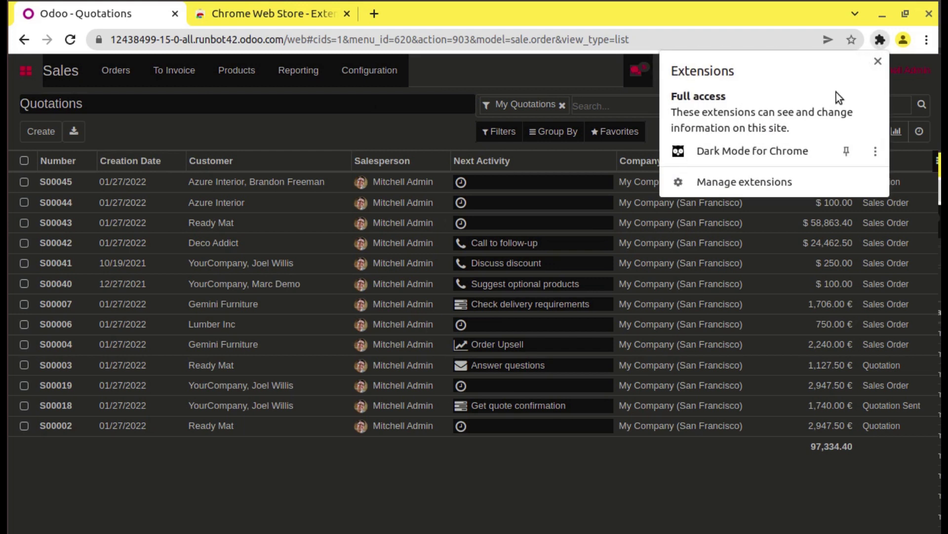
left_click(723, 155)
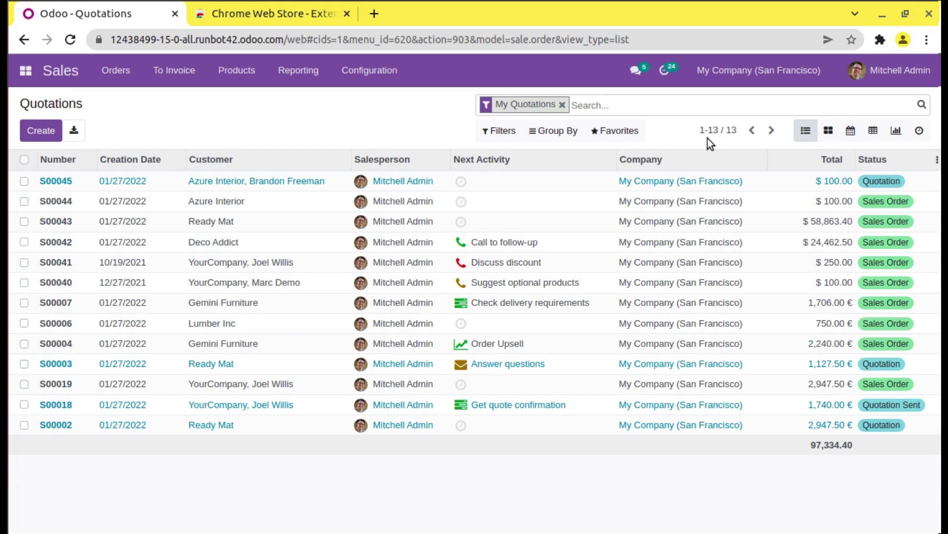
Step: In a new tab, search Google for 'google chrome exte' and go to the Chrome Web Store
left_click(374, 14)
type("goo")
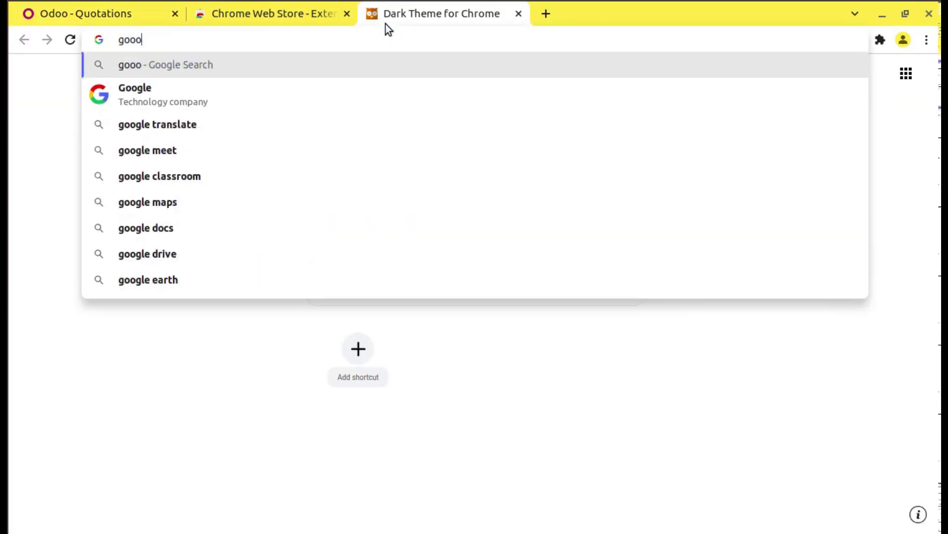
type("gle ")
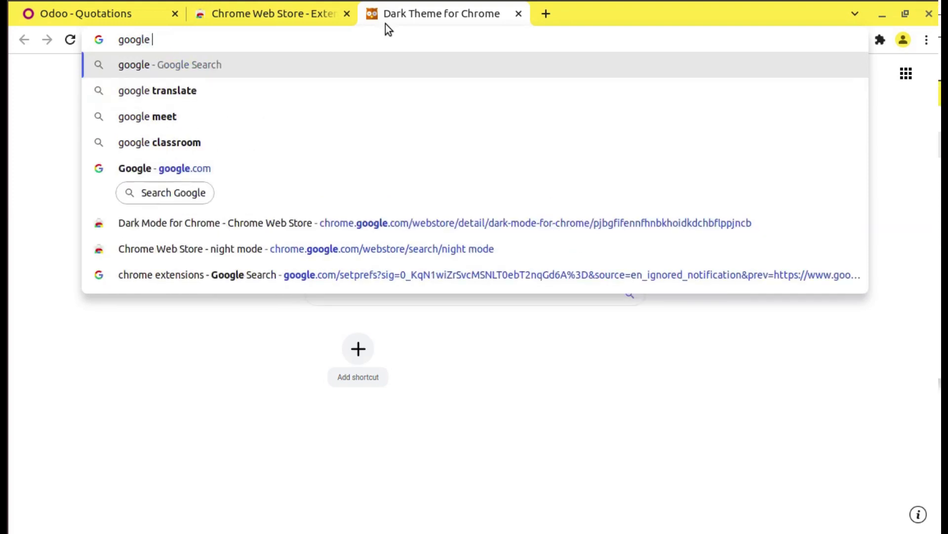
type("chrome exte")
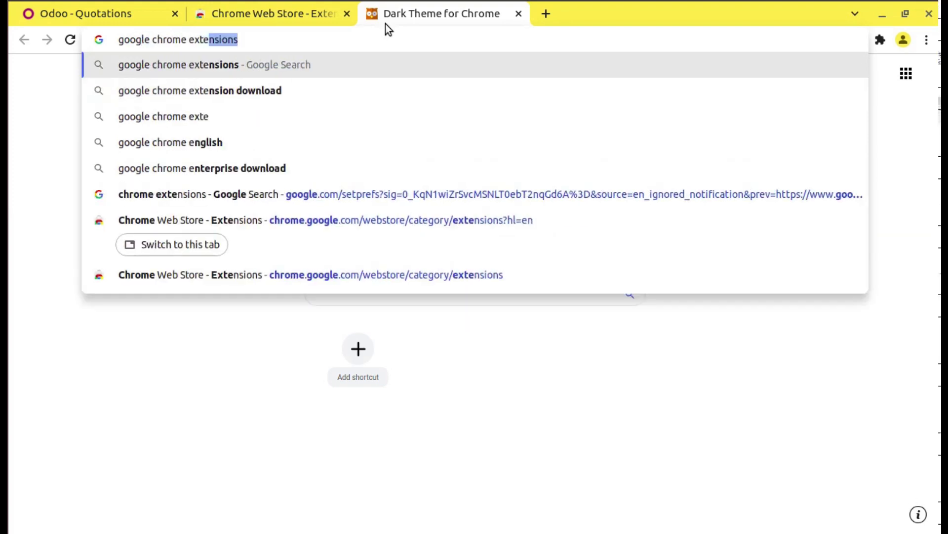
key("Return")
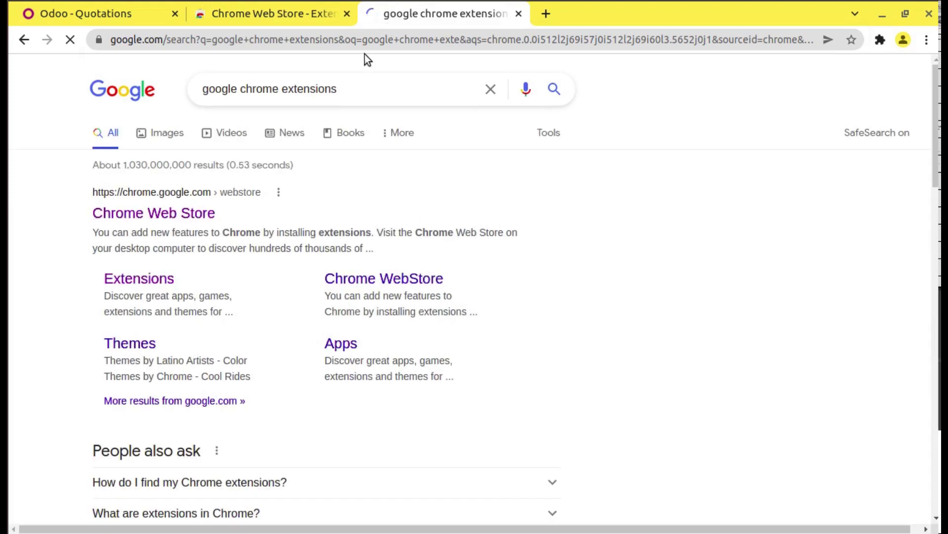
left_click(126, 220)
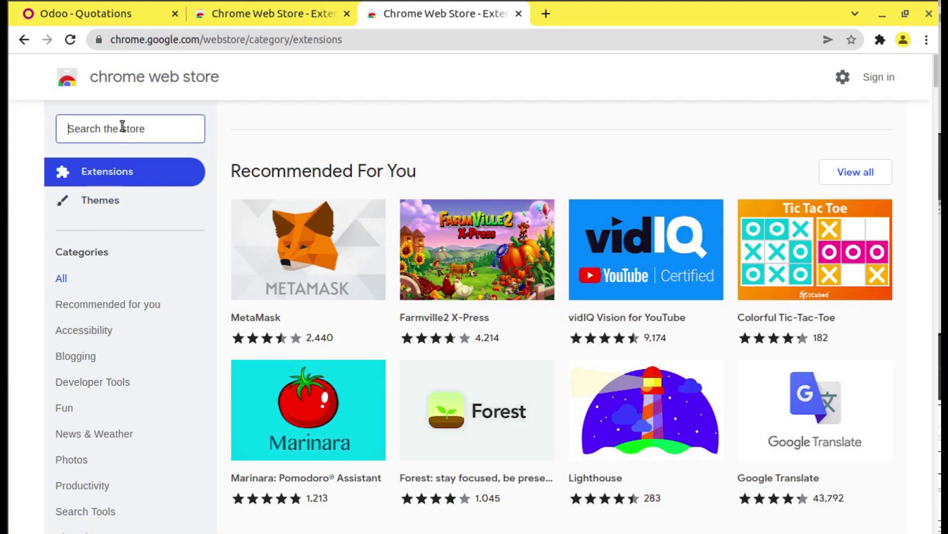
Step: Search the store for 'dark mode', filter to Extensions, and open Dark theme for VK.COM
type("d")
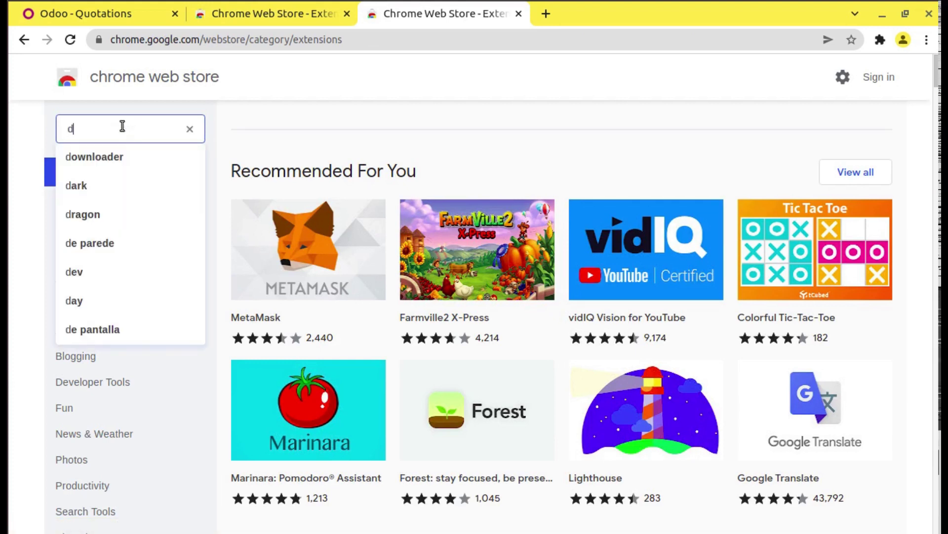
type("ark mode")
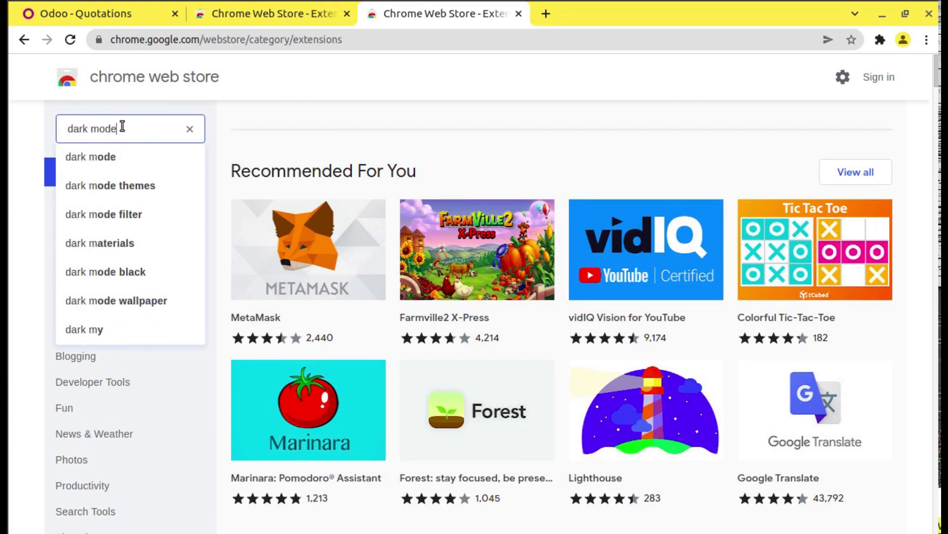
key("Return")
left_click(140, 163)
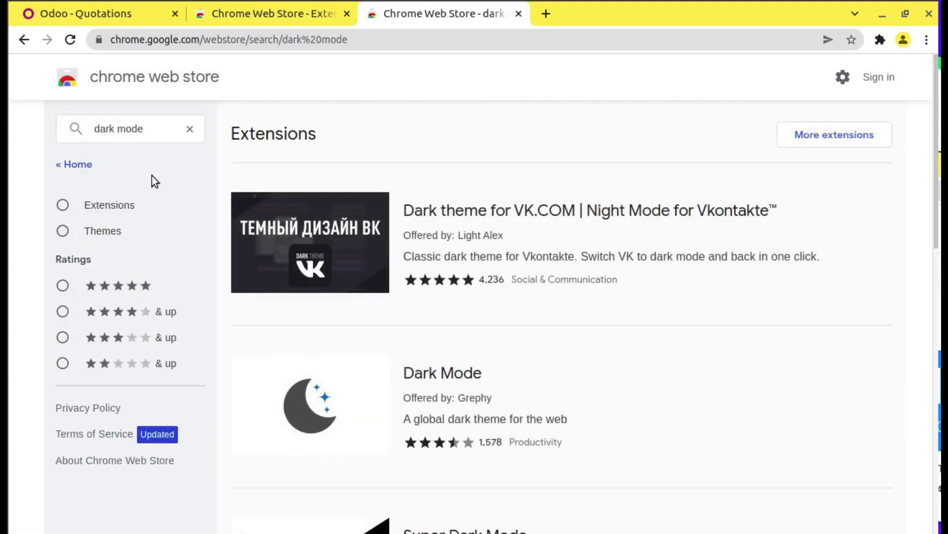
scroll(541, 247, "down", 8)
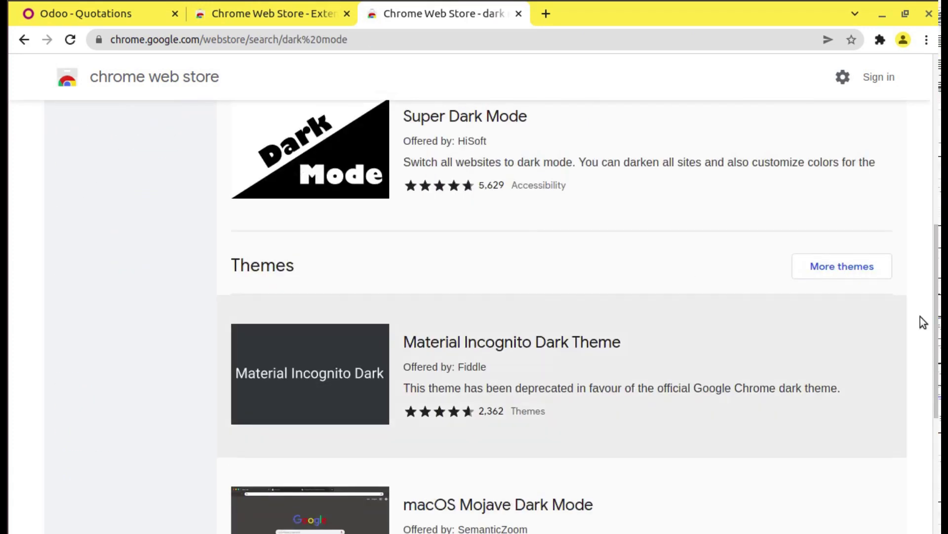
scroll(541, 247, "down", 4)
scroll(541, 247, "up", 7)
scroll(905, 162, "up", 4)
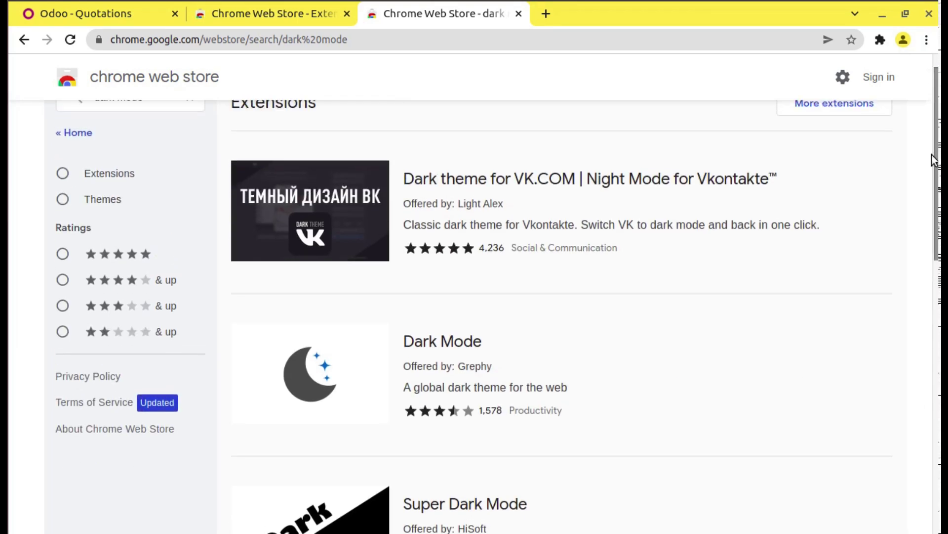
scroll(95, 220, "up", 1)
left_click(98, 206)
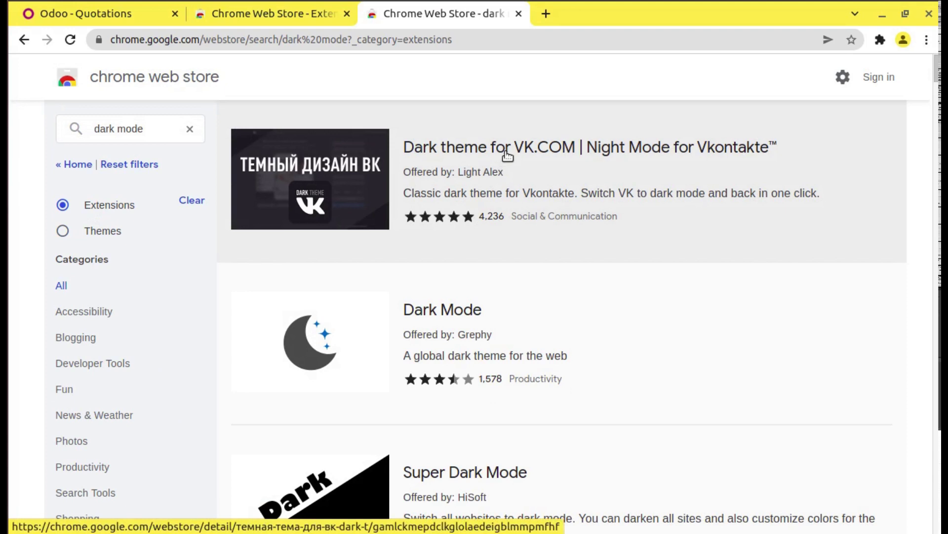
left_click(504, 148)
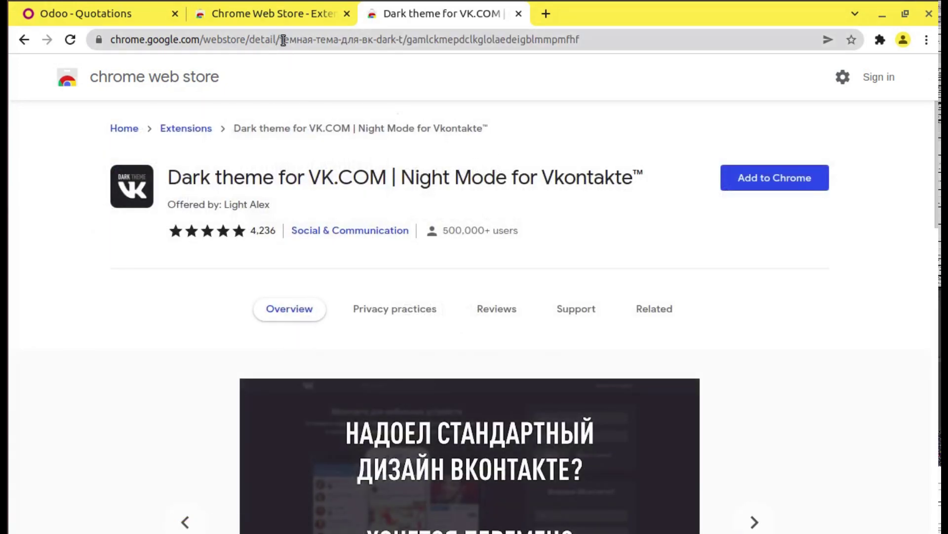
Step: Back on the Odoo quotations tab, toggle Dark Mode for Chrome until dark mode is on
left_click(279, 21)
left_click(141, 22)
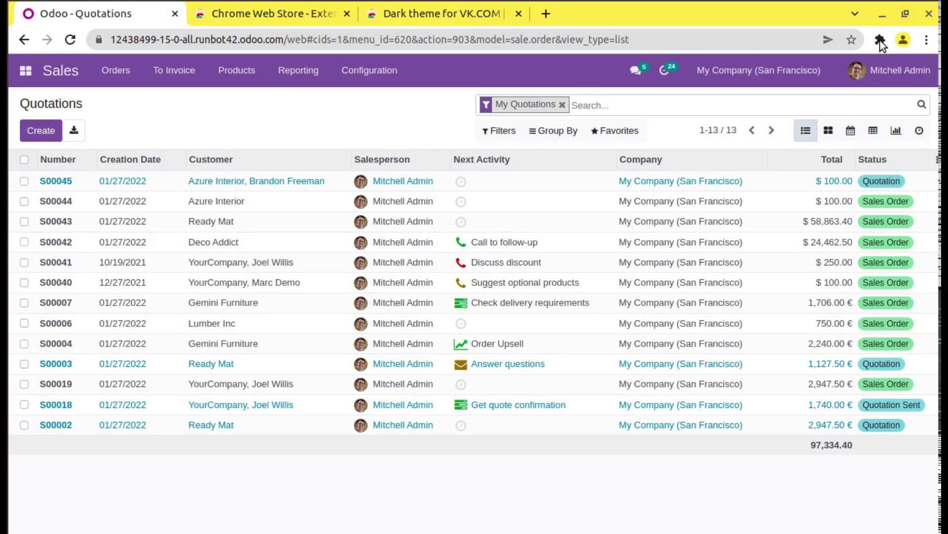
left_click(881, 39)
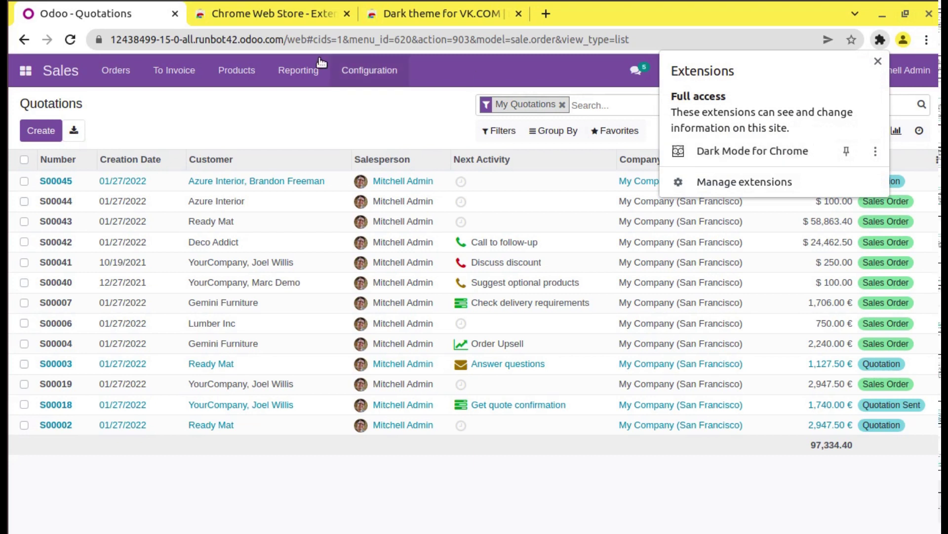
left_click(726, 148)
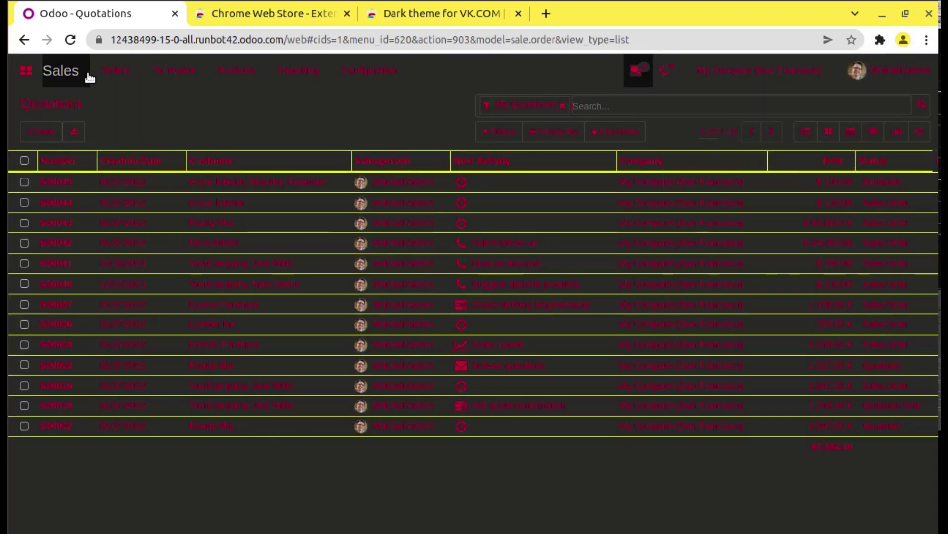
left_click(879, 39)
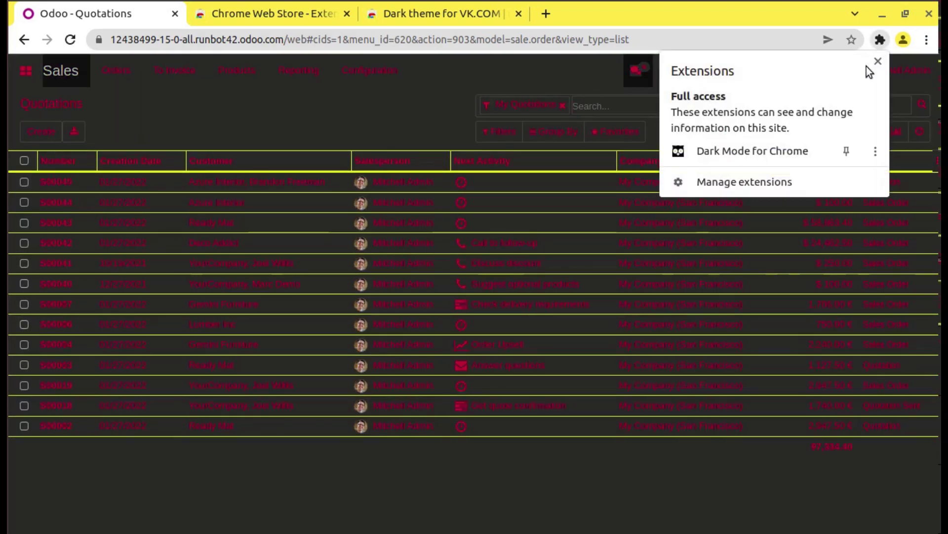
left_click(756, 154)
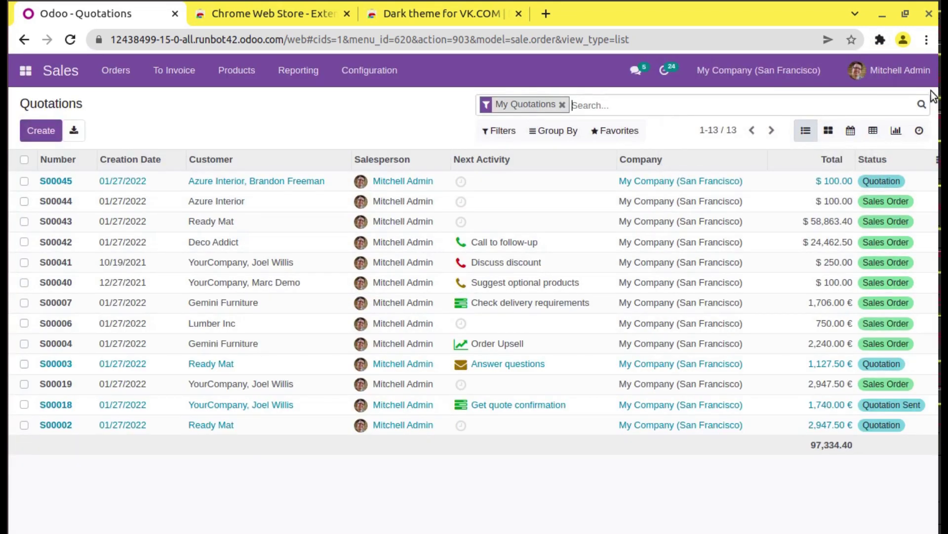
left_click(881, 39)
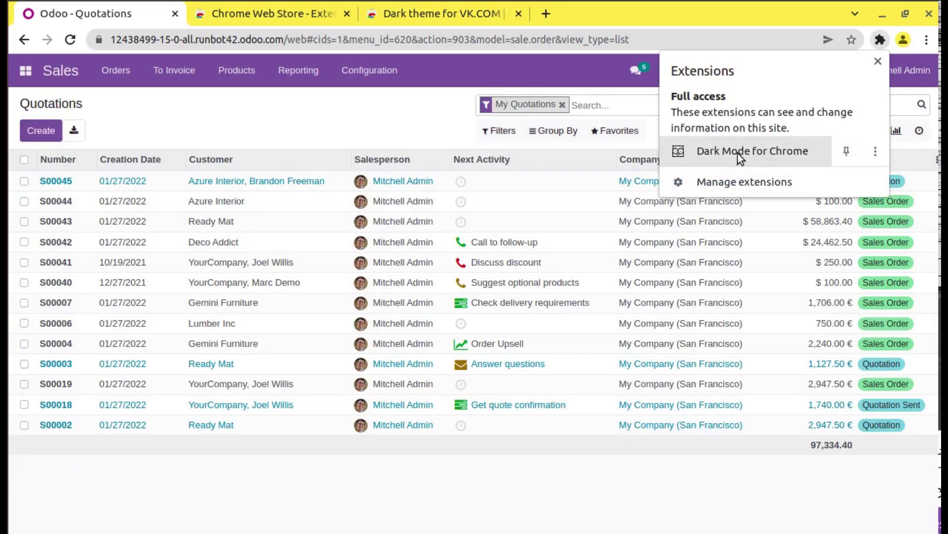
left_click(737, 153)
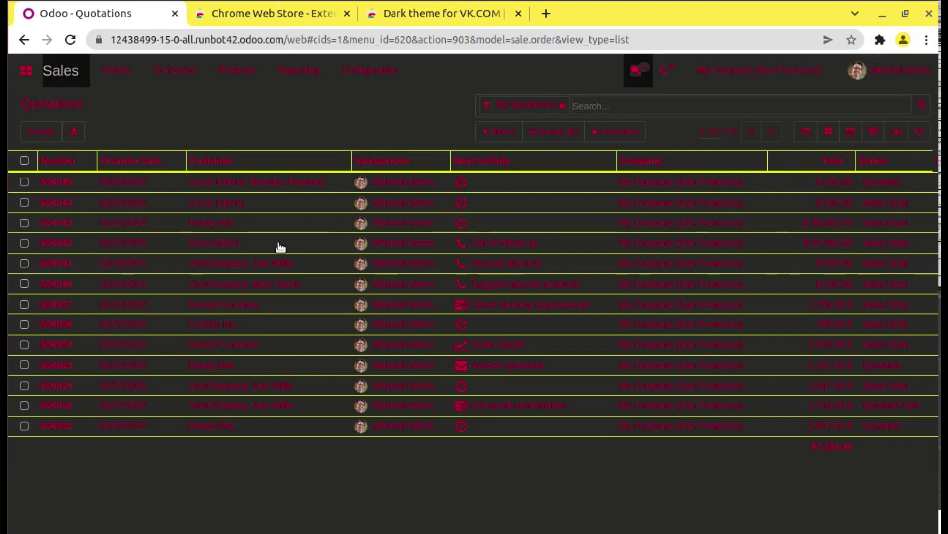
Step: Open quotation S00045 in form view and review its Cable Management Box line
left_click(195, 182)
scroll(739, 260, "down", 5)
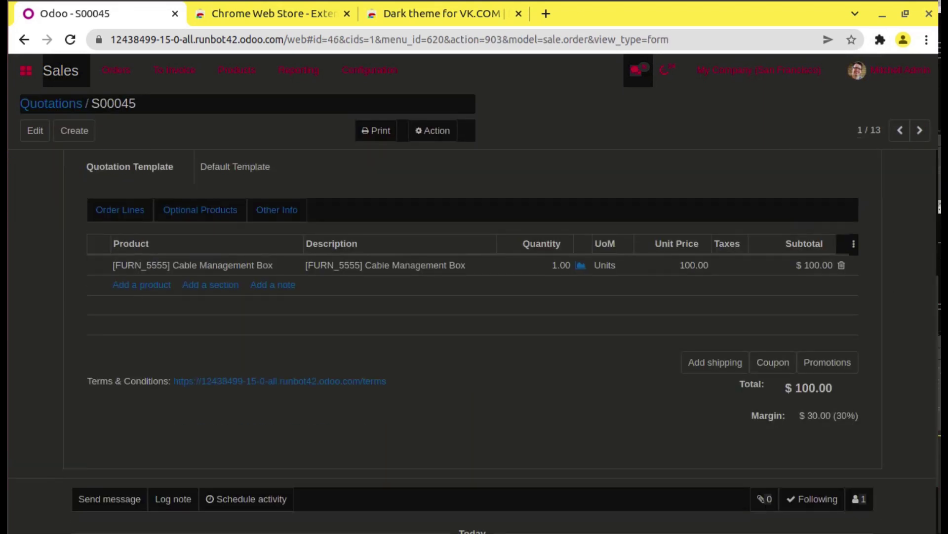
scroll(739, 261, "up", 5)
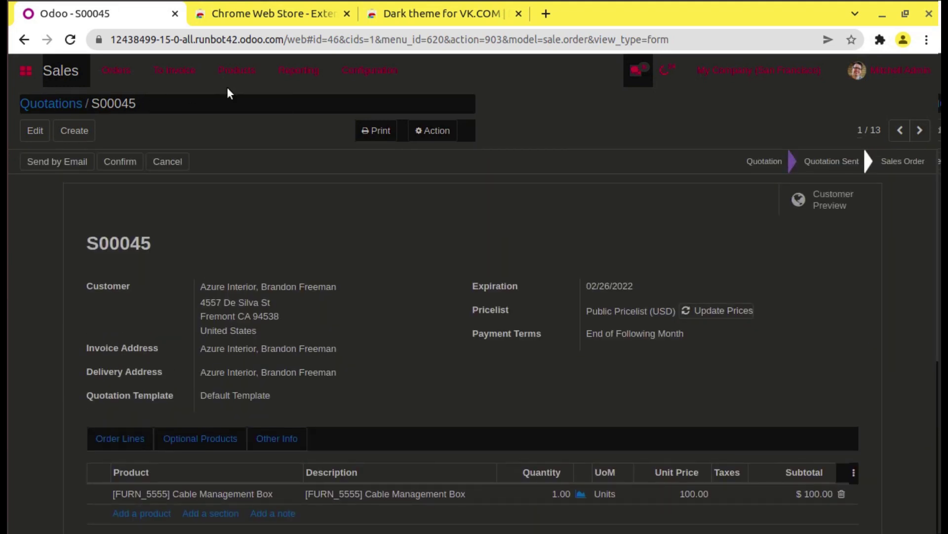
left_click(874, 43)
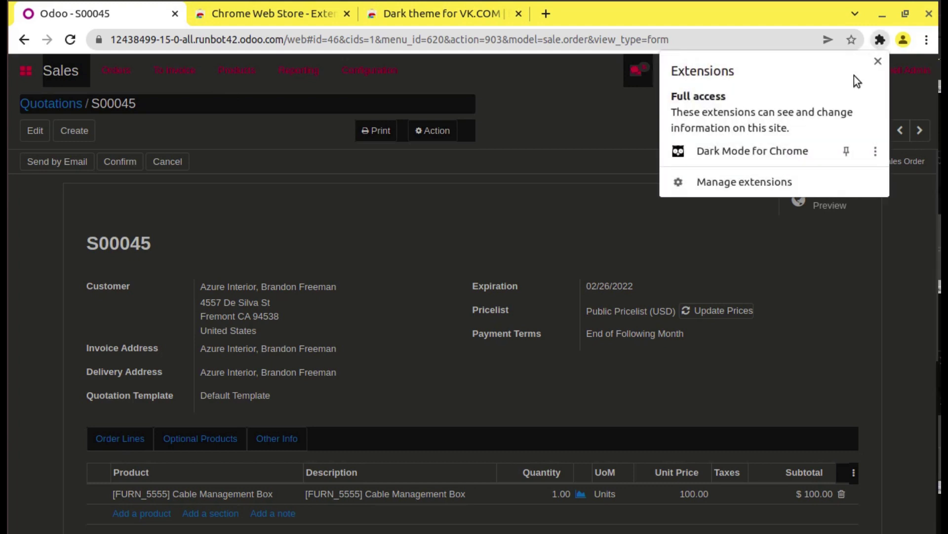
Step: Open the Dark Mode for Chrome options page at its Theme changer settings
left_click(875, 153)
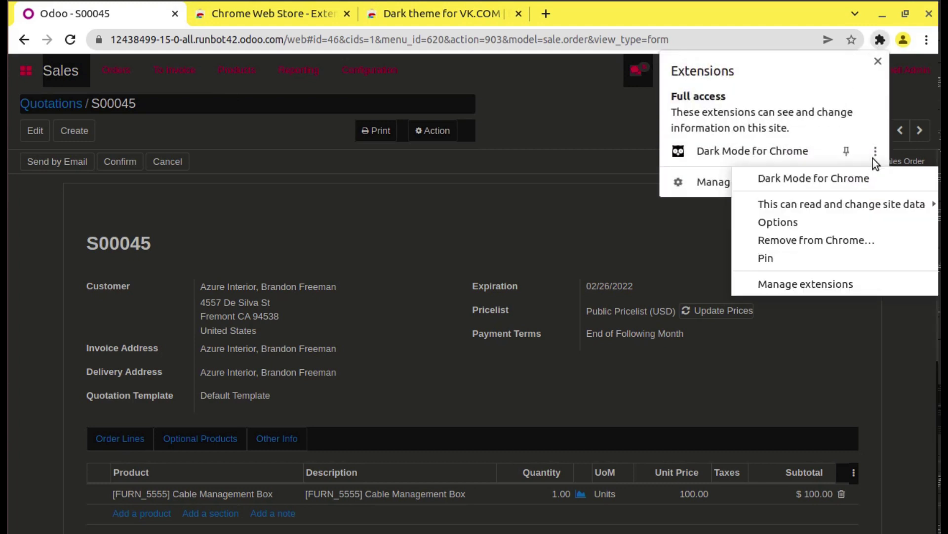
left_click(832, 222)
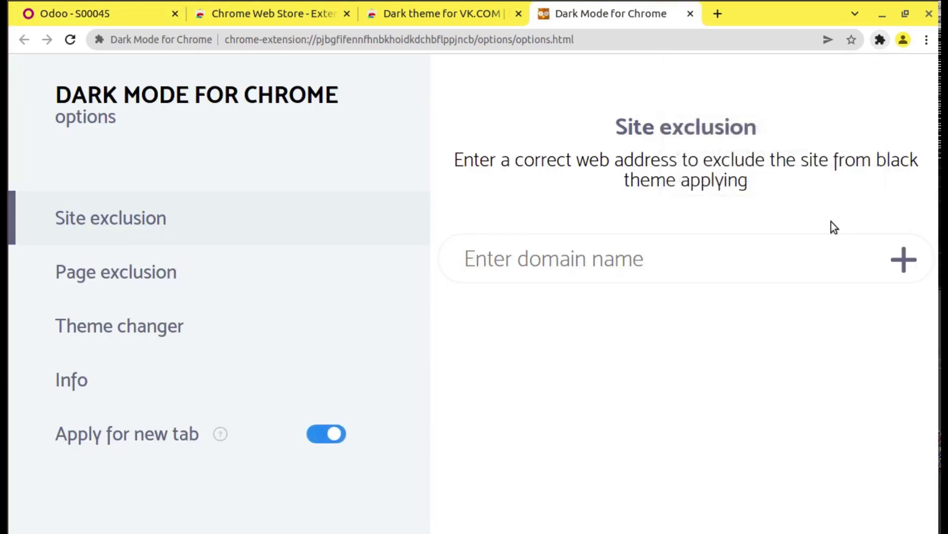
left_click(110, 332)
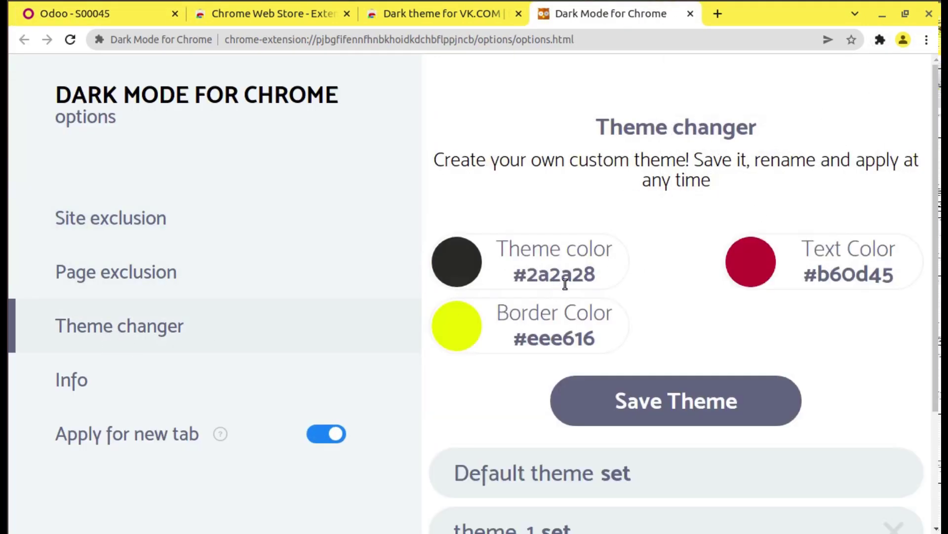
scroll(529, 295, "down", 3)
scroll(533, 297, "up", 3)
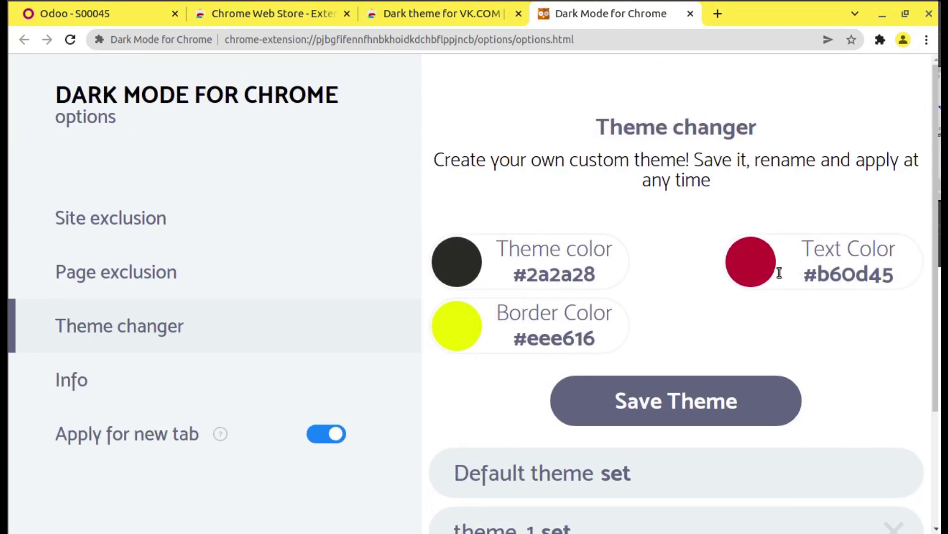
Step: Inspect the Text Color and Theme color hex values, then return to the Odoo quotation
double_click(849, 273)
double_click(588, 276)
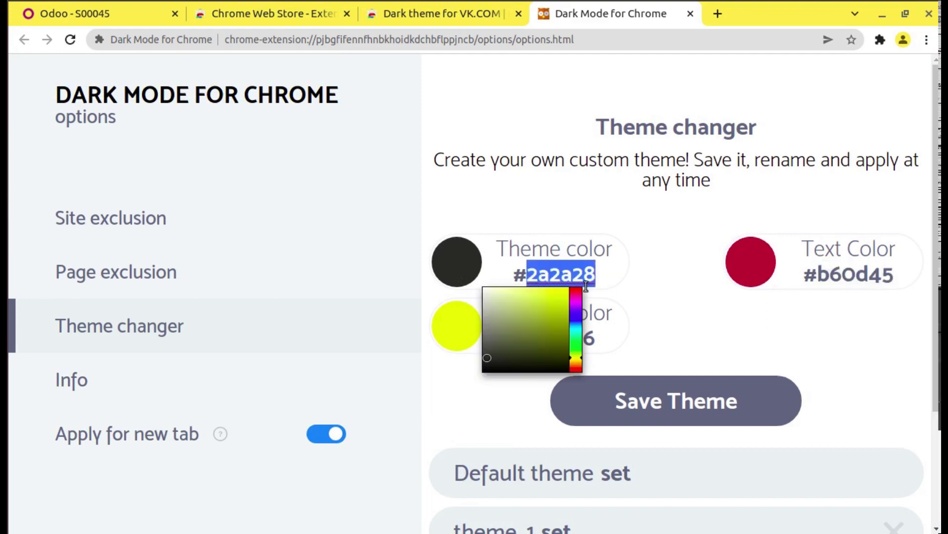
left_click(642, 334)
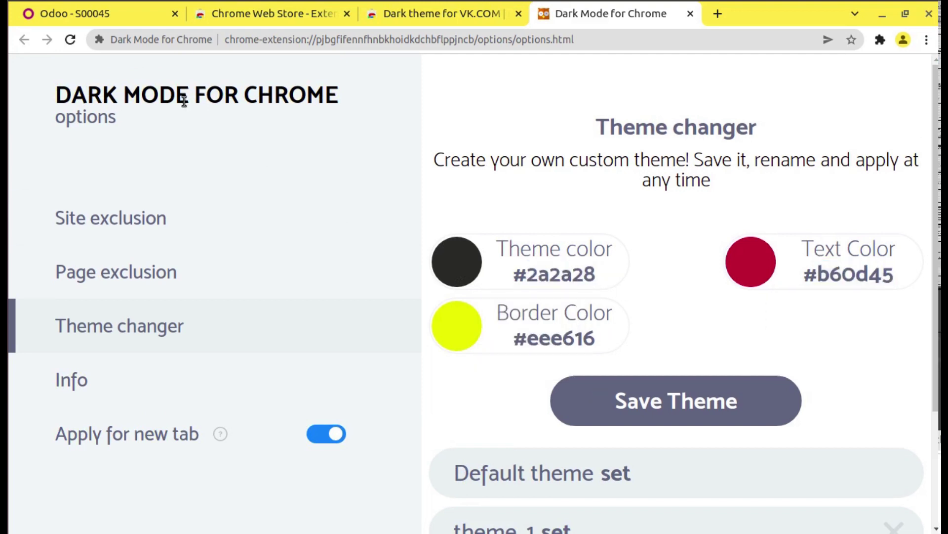
left_click(105, 23)
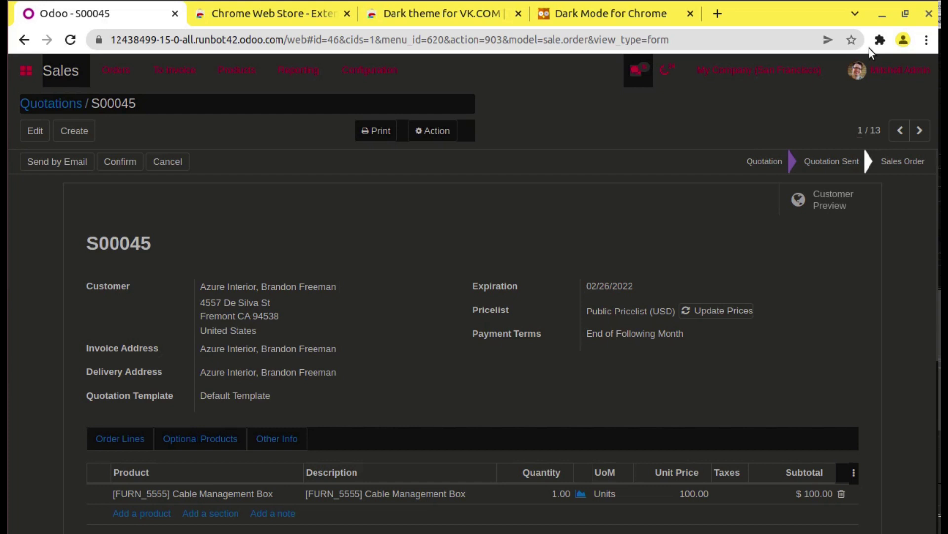
left_click(880, 39)
Step: Open Dark Mode for Chrome's Web Store listing, select its name and rating, then return to S00045
left_click(875, 151)
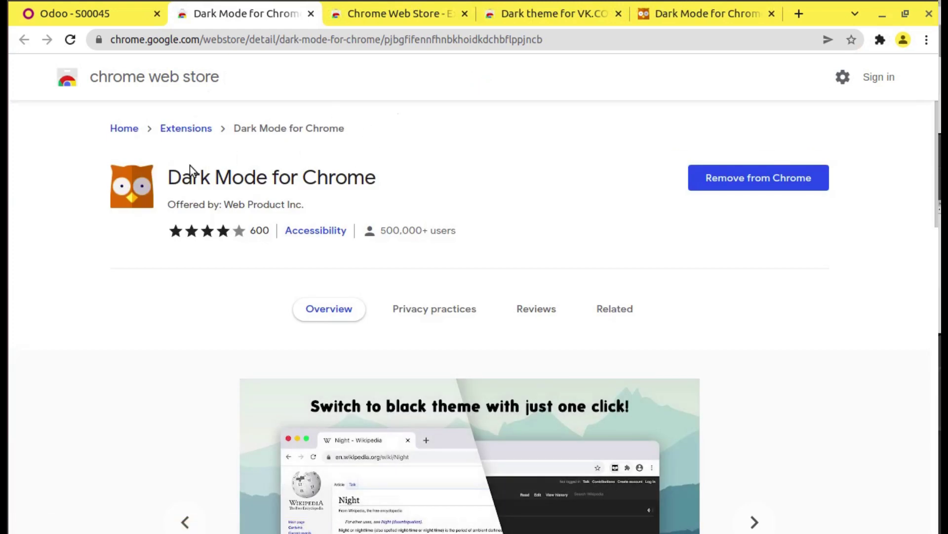
left_click_drag(161, 181, 415, 198)
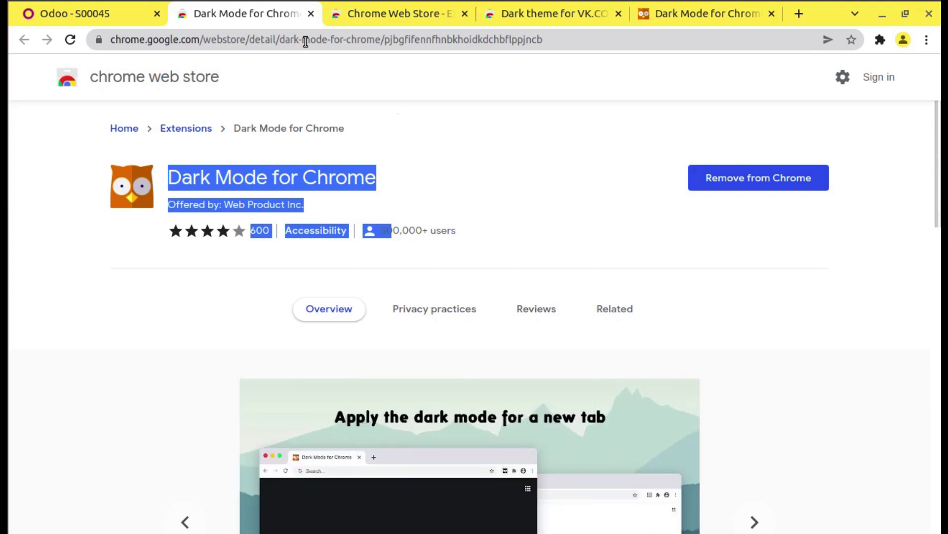
left_click(132, 25)
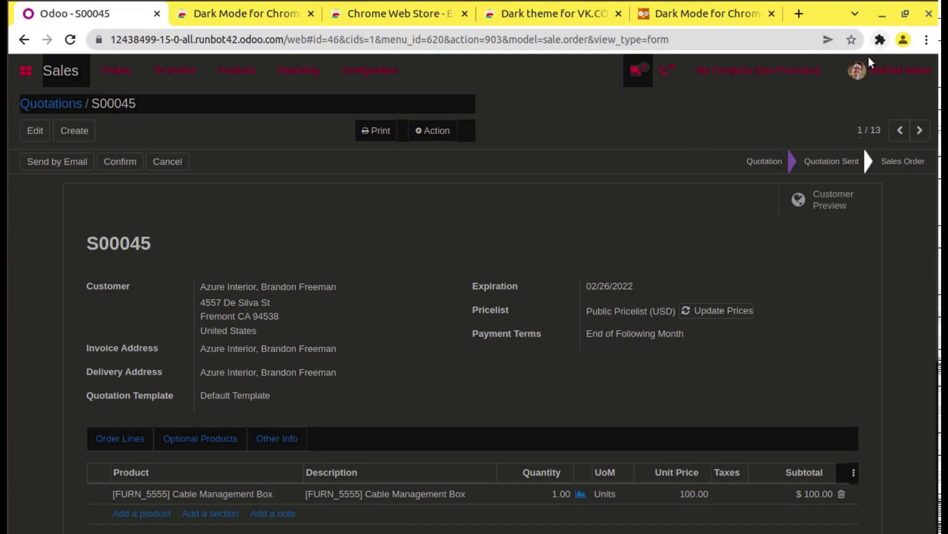
Step: Go to Sales Products > Products and scroll through the dark-mode product kanban
left_click(239, 78)
left_click(247, 98)
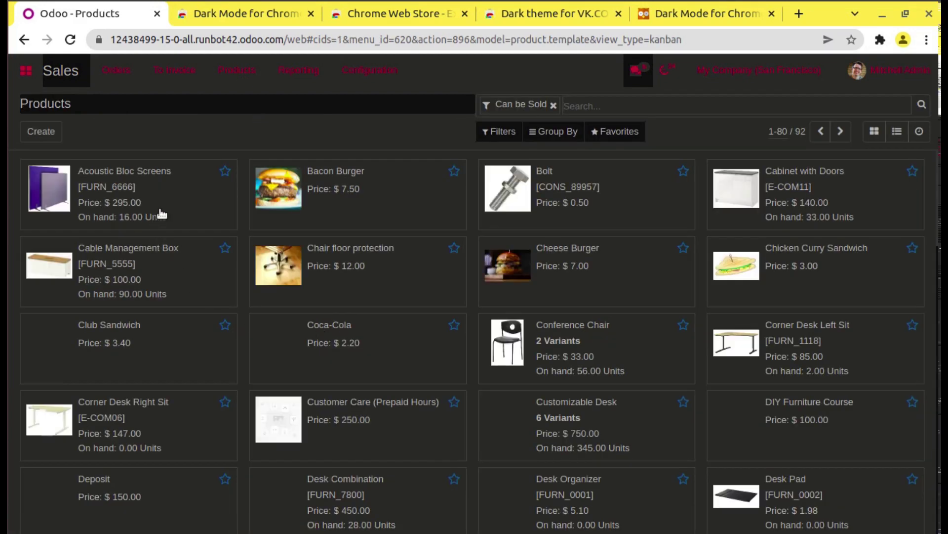
scroll(681, 247, "down", 10)
scroll(282, 271, "up", 10)
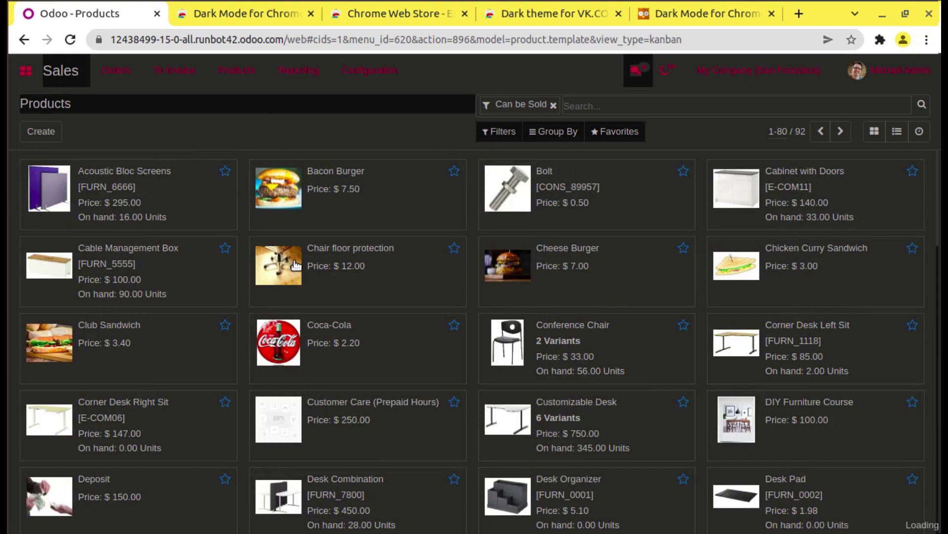
scroll(296, 265, "down", 2)
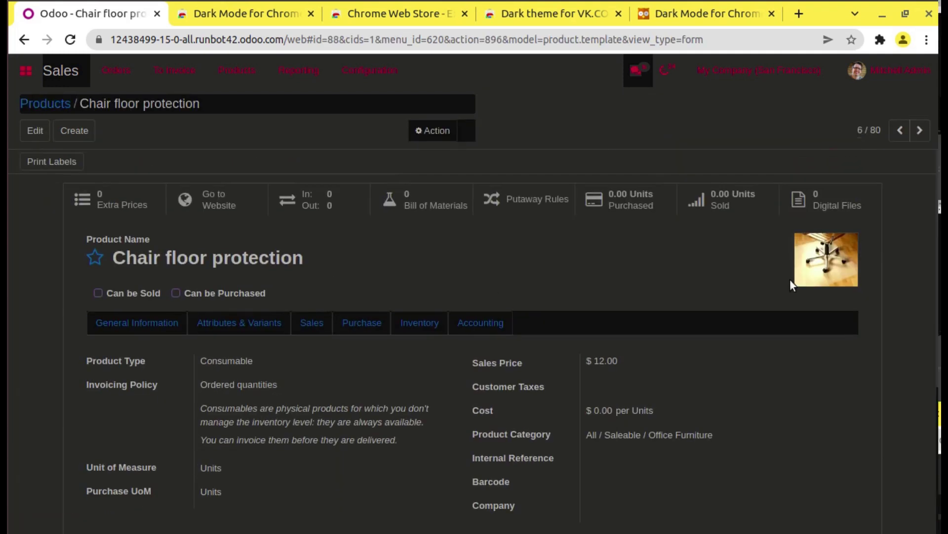
scroll(929, 296, "down", 3)
scroll(928, 203, "up", 3)
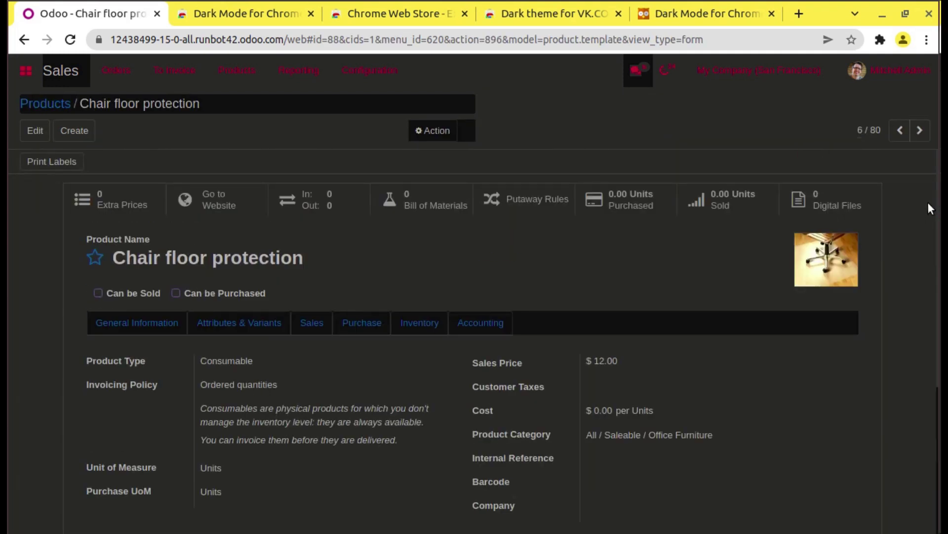
Step: Turn dark mode off and pin Dark Mode for Chrome to the toolbar
left_click(880, 42)
left_click(769, 161)
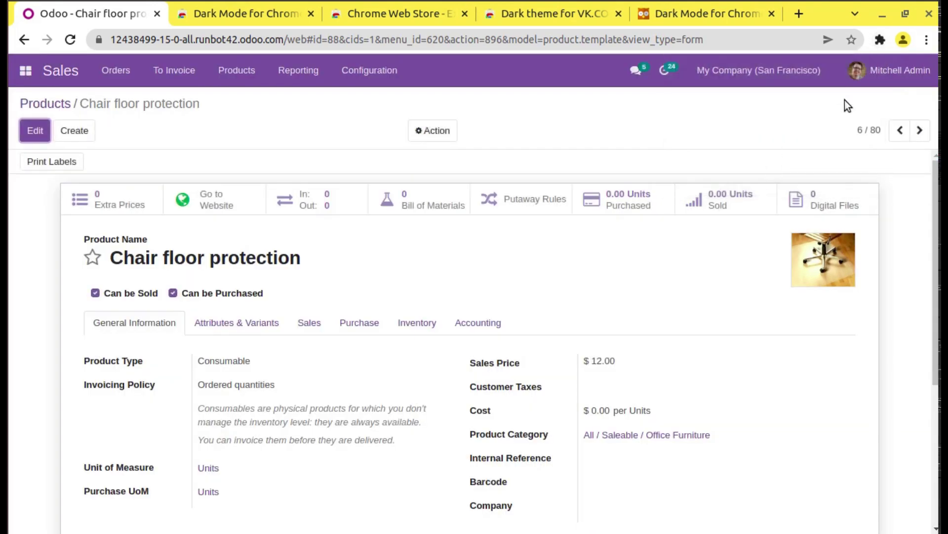
left_click(881, 39)
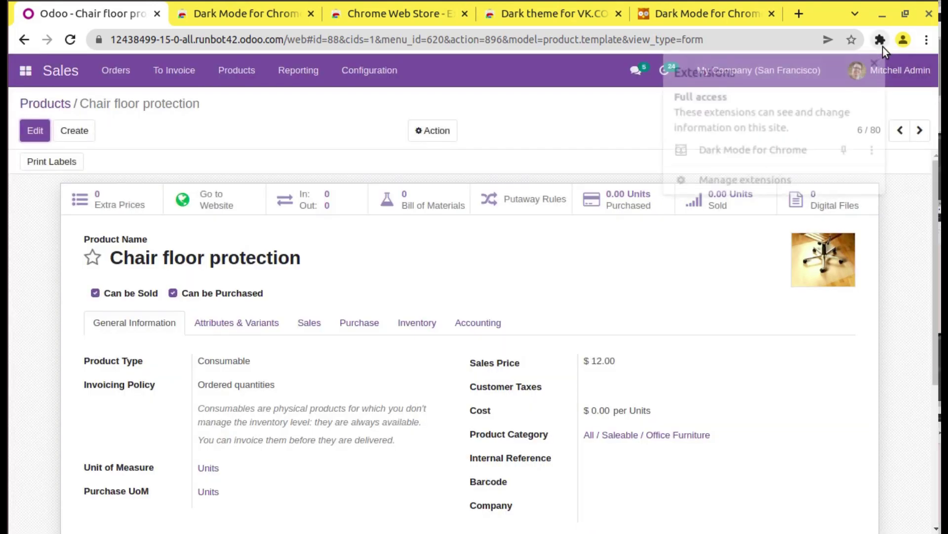
left_click(846, 152)
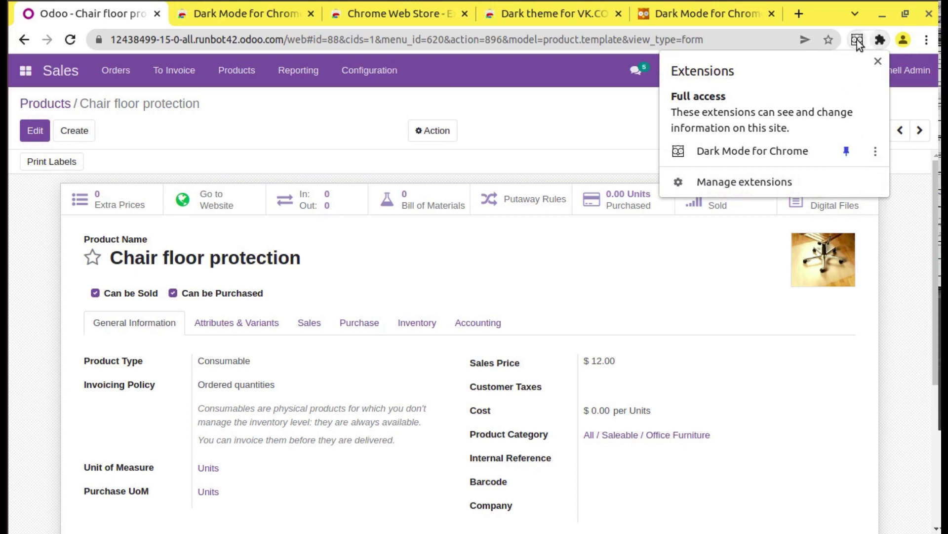
left_click(624, 120)
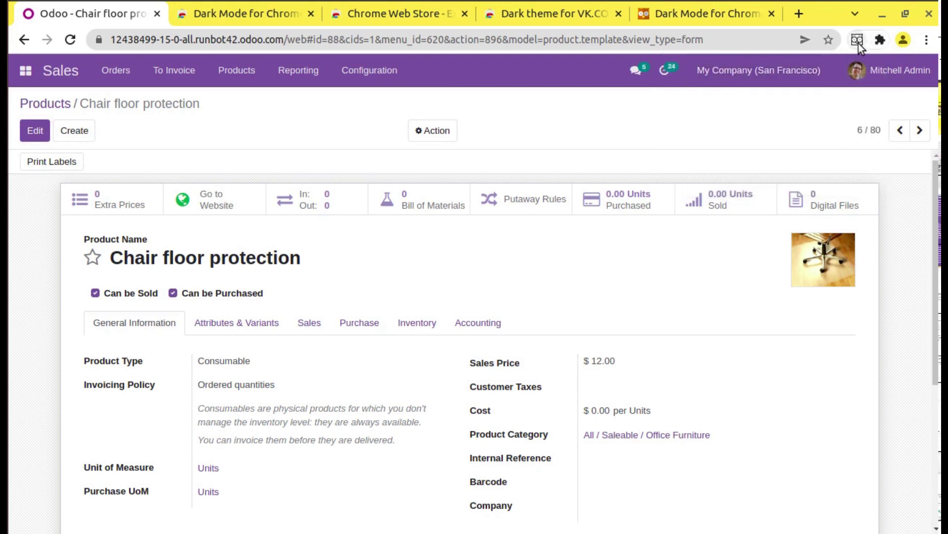
Step: Toggle dark mode from the pinned toolbar icon until the product form is light again
left_click(858, 40)
left_click(857, 41)
left_click(858, 40)
left_click(859, 43)
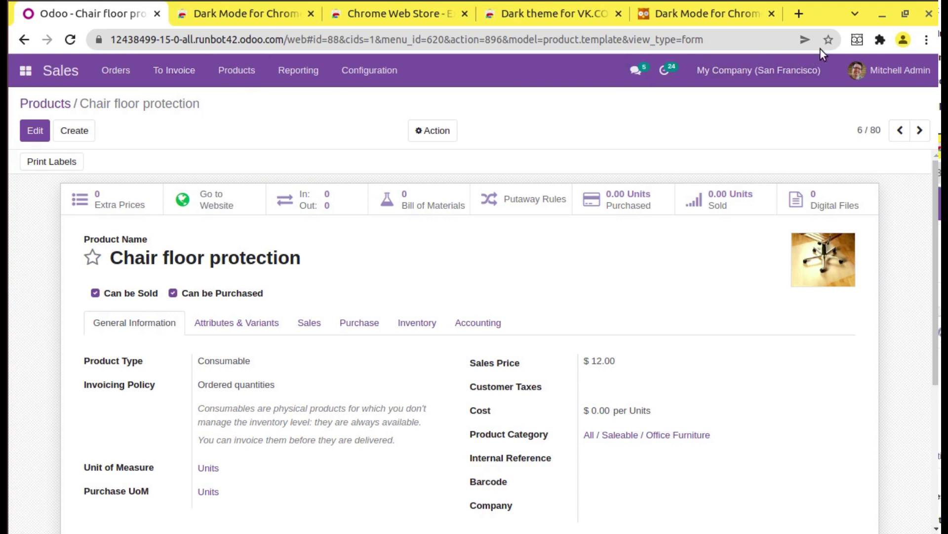
left_click(856, 41)
left_click(856, 41)
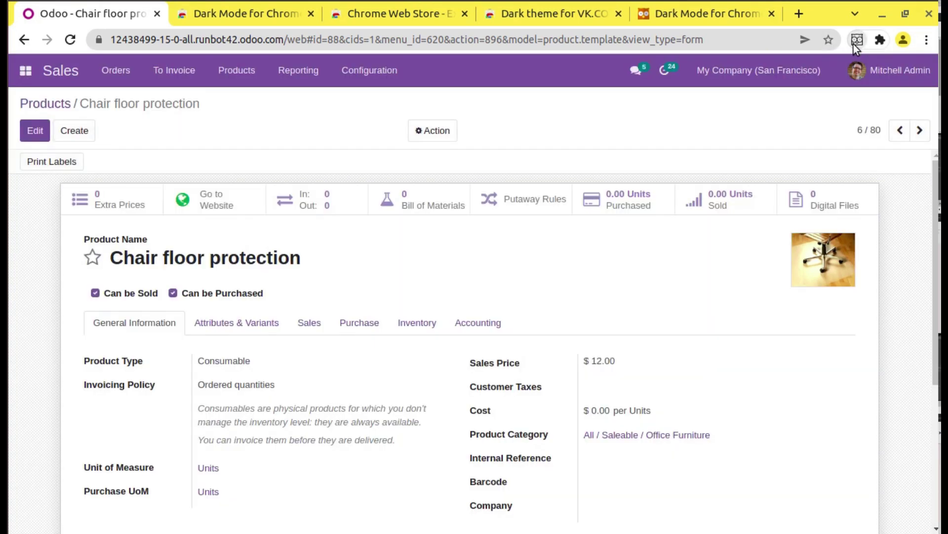
left_click(881, 40)
Step: Open Dark Mode for Chrome's options and browse the site exclusion, page exclusion and theme colour sections
left_click(875, 151)
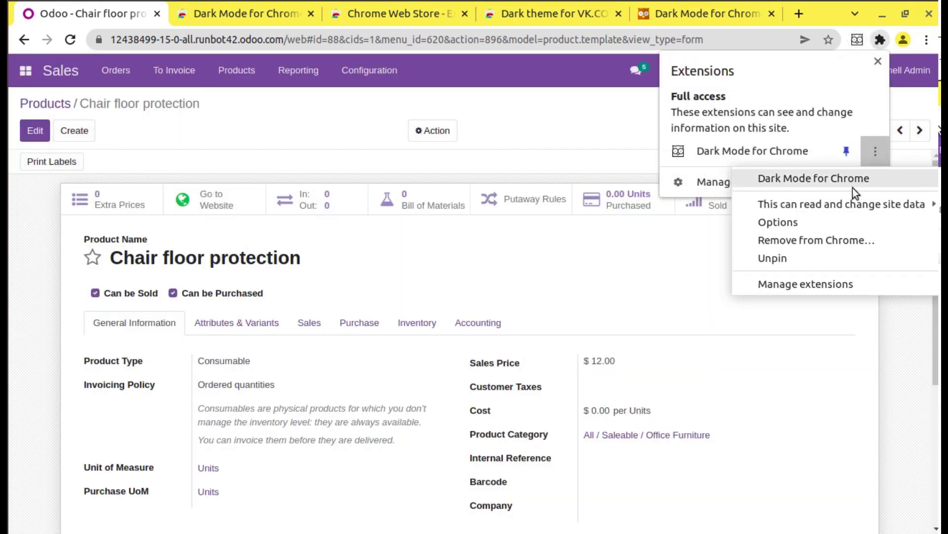
left_click(805, 224)
left_click(111, 233)
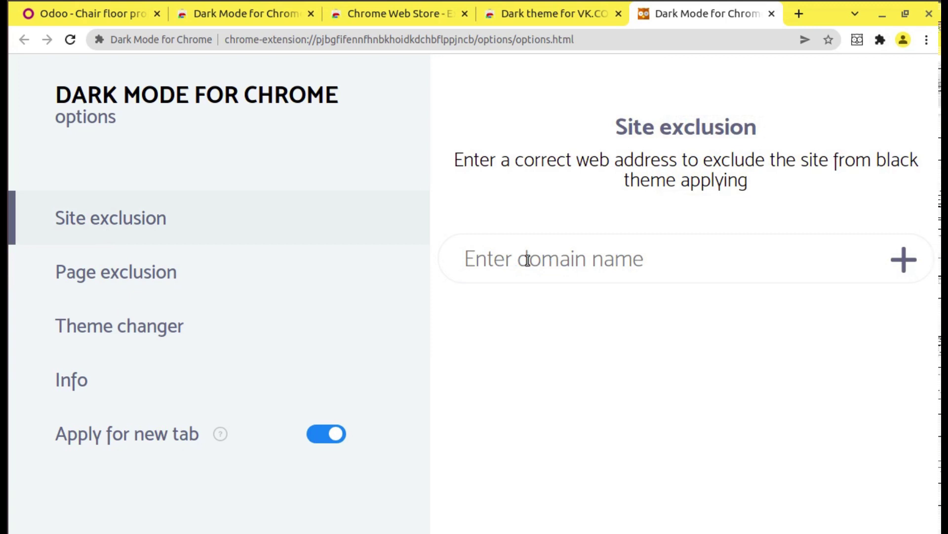
left_click(220, 278)
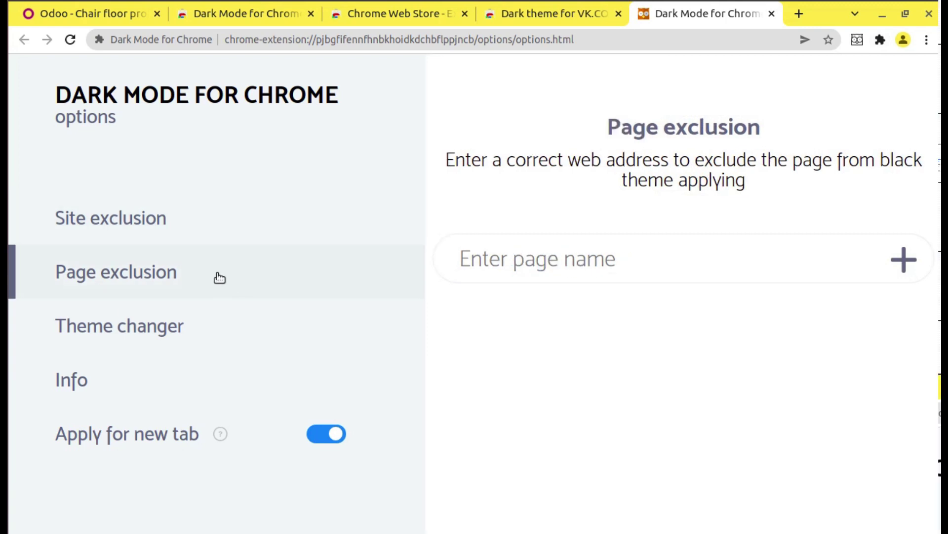
left_click(165, 324)
scroll(621, 289, "down", 2)
scroll(627, 262, "up", 2)
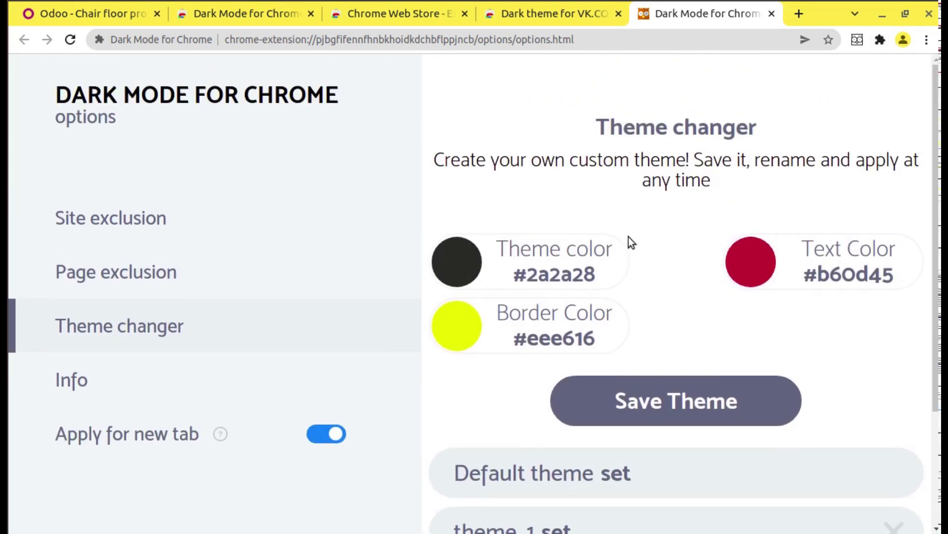
scroll(733, 341, "down", 3)
scroll(444, 289, "up", 1)
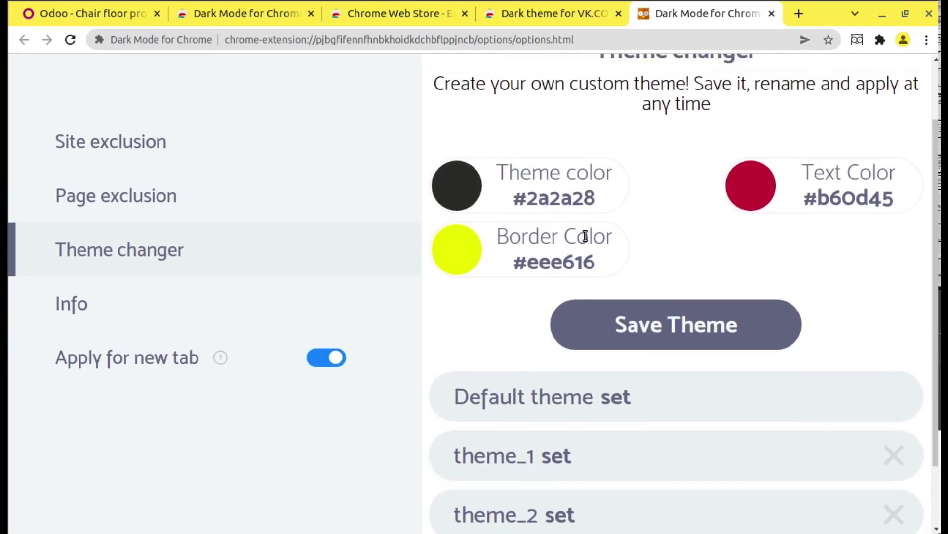
Step: Show the Info section and scroll its Privacy Policy back to the top
left_click(220, 286)
scroll(592, 217, "down", 12)
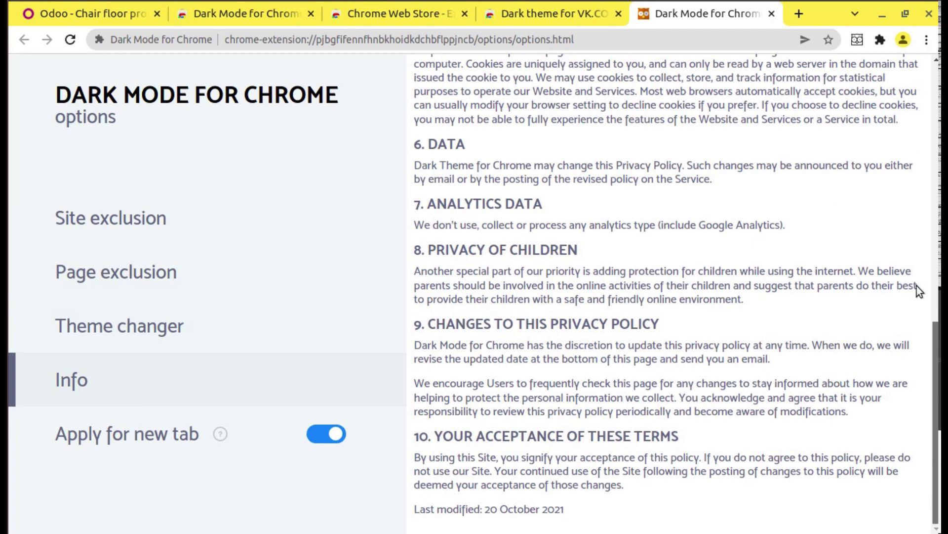
scroll(911, 217, "up", 12)
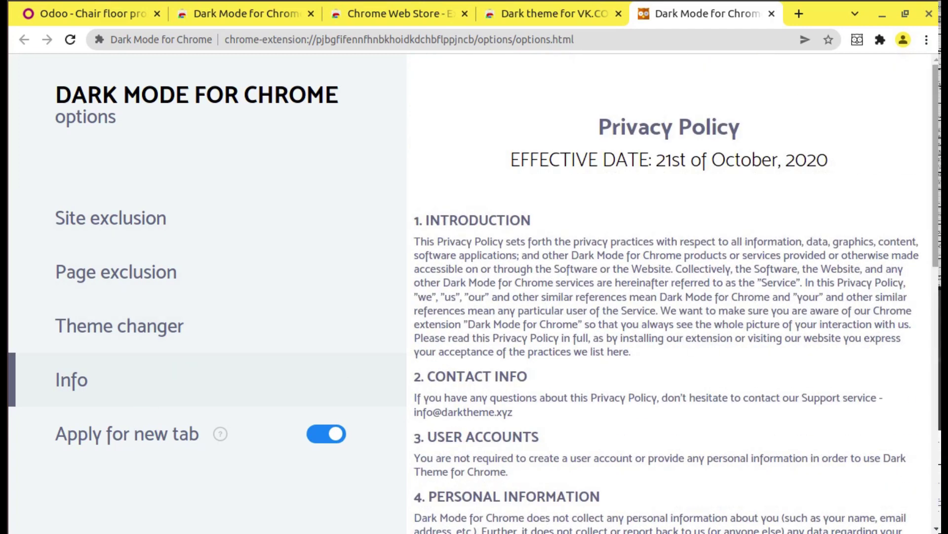
scroll(908, 524, "down", 12)
scroll(908, 524, "up", 12)
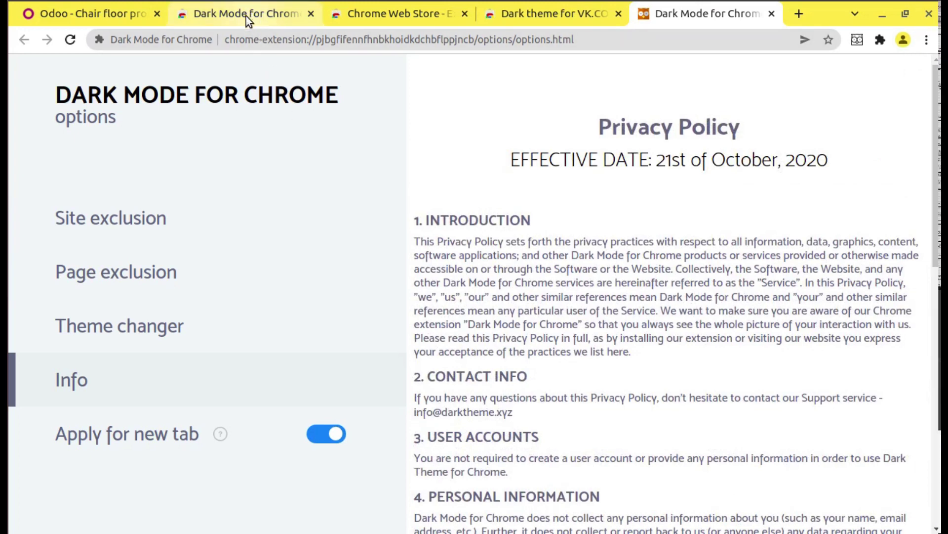
Step: From the Odoo tab, open Chrome's extensions management page via More tools > Extensions
left_click(102, 16)
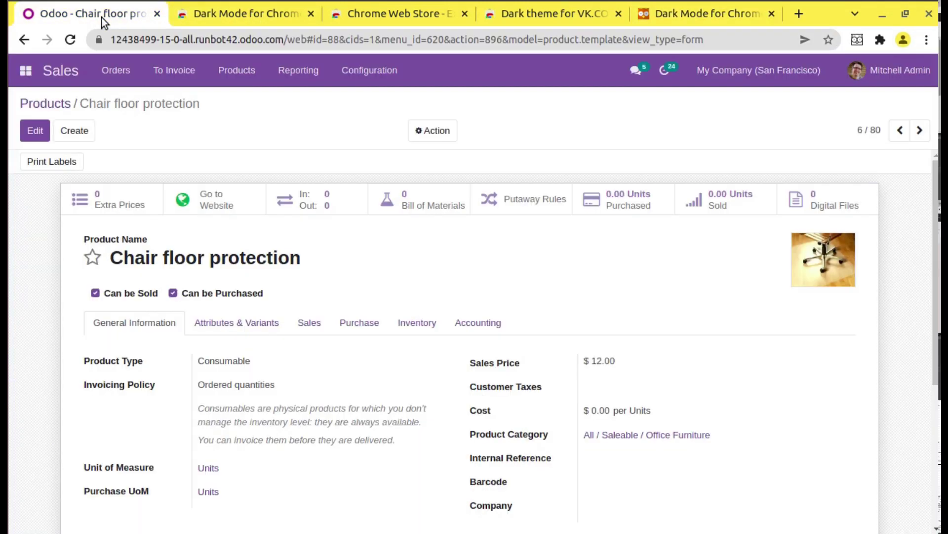
left_click(927, 39)
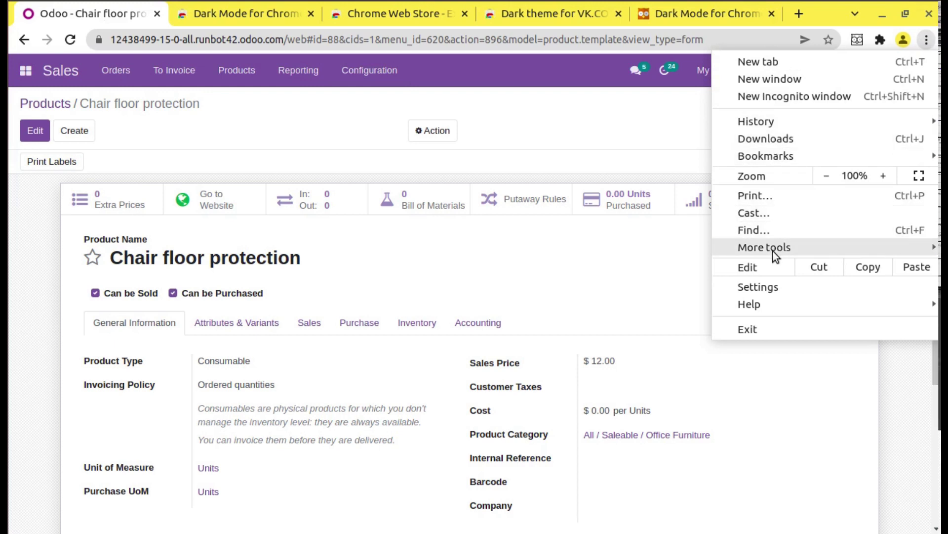
mouse_move(774, 253)
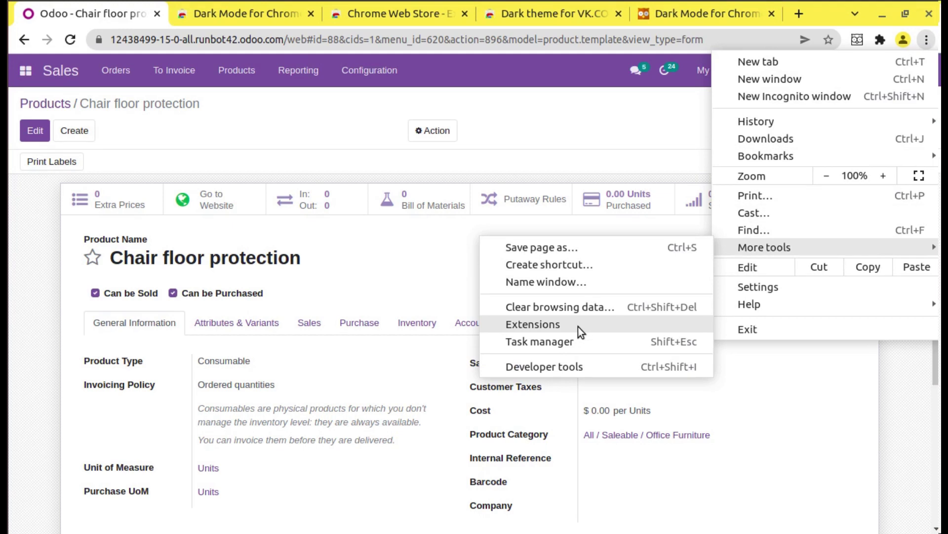
left_click(578, 327)
Step: Search extensions for 'dark mode', view Dark Mode for Chrome's details, then return to Odoo
type("chro")
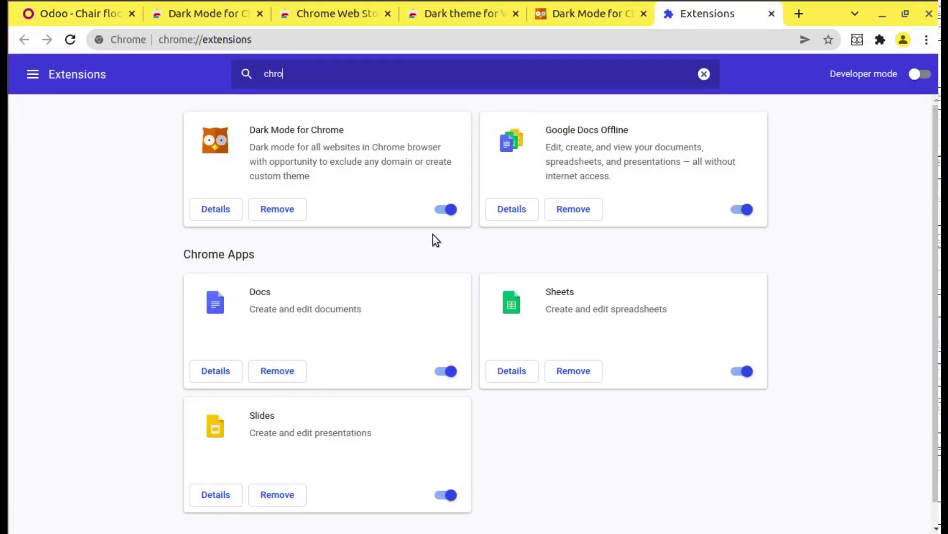
type("me")
key("BackSpace")
key("BackSpace")
key("BackSpace")
key("BackSpace")
key("BackSpace")
key("BackSpace")
type("d")
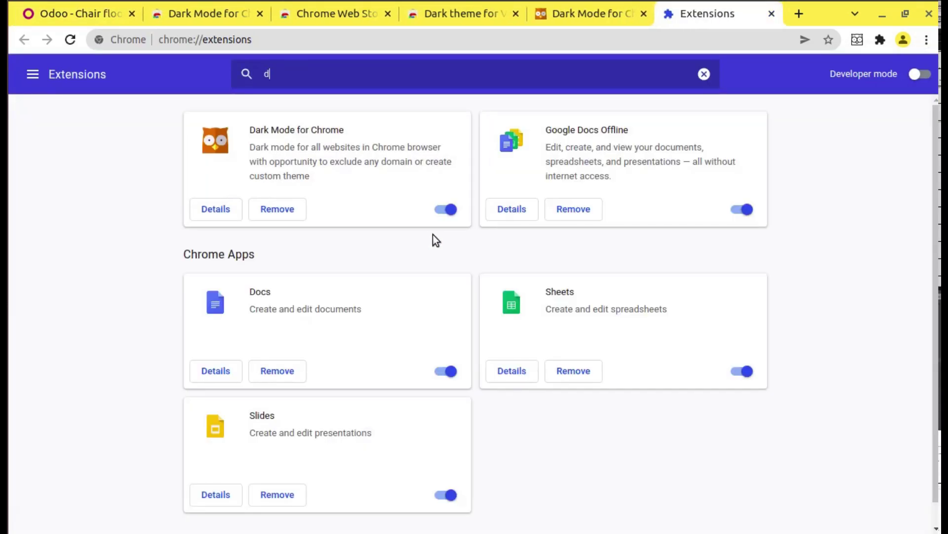
type("ark o")
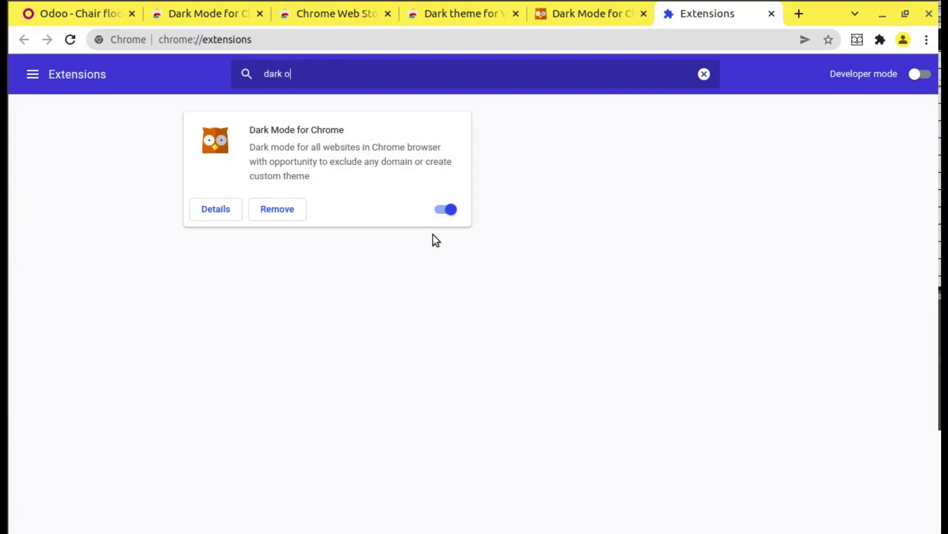
key("BackSpace")
type("mode")
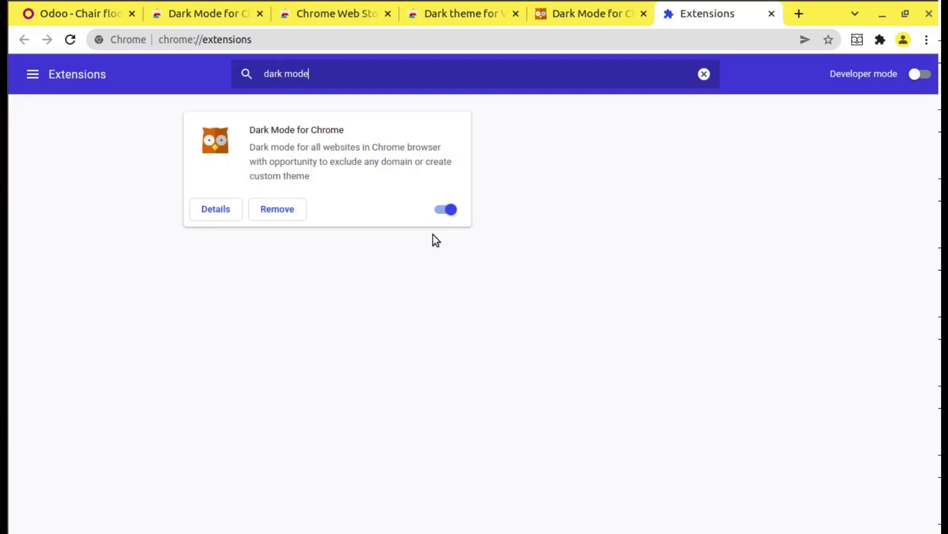
left_click(216, 208)
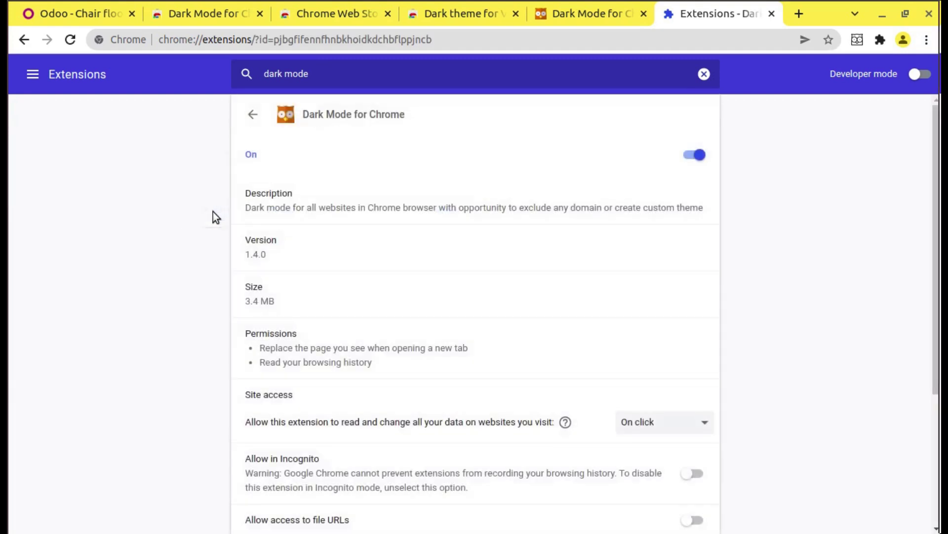
scroll(212, 212, "down", 4)
scroll(576, 223, "up", 5)
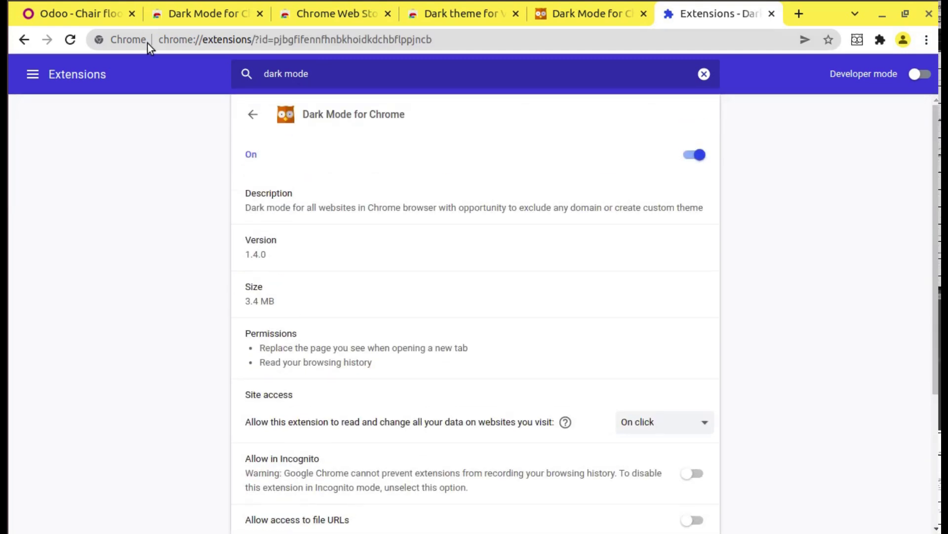
left_click(102, 15)
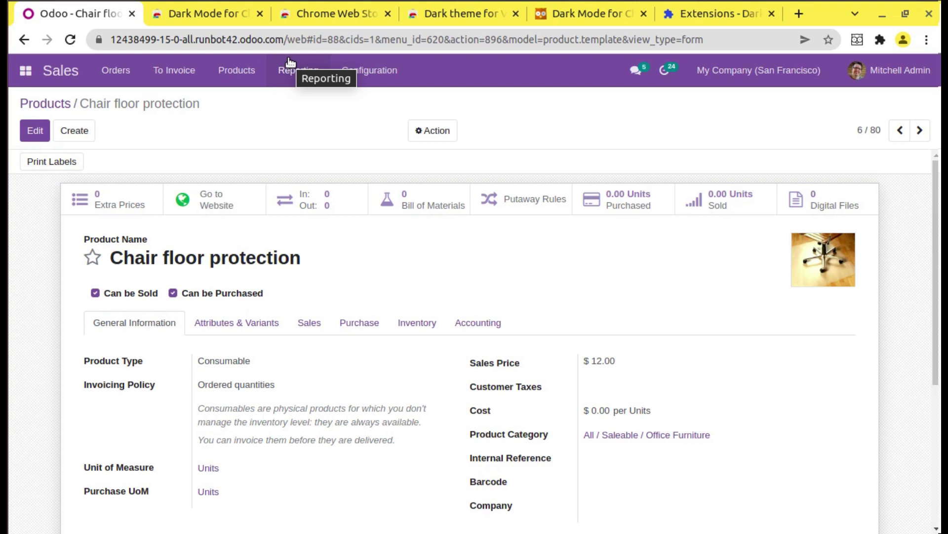
Step: Log out of the Odoo demo, search 'odoo run', and connect to the latest 15.0 enterprise build
left_click(884, 71)
left_click(826, 202)
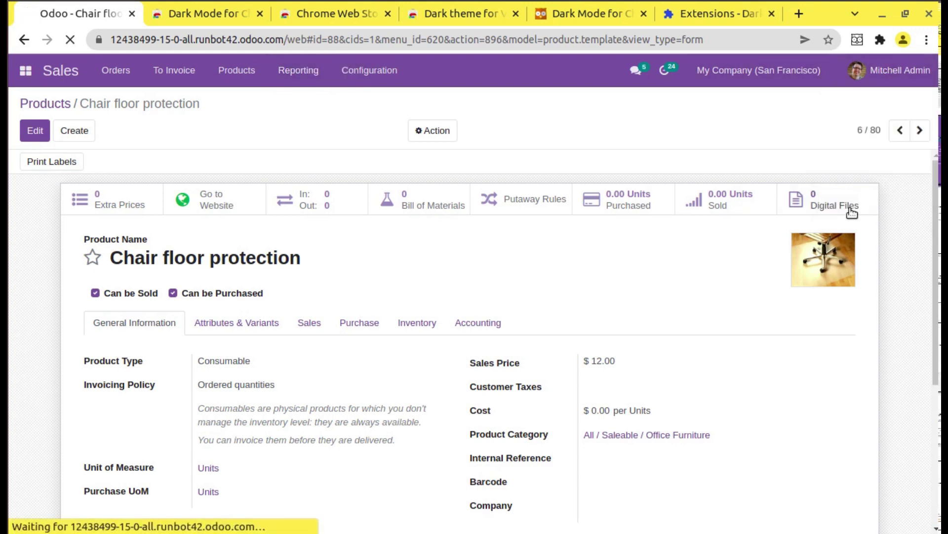
left_click(210, 44)
type("odoo run")
key("Return")
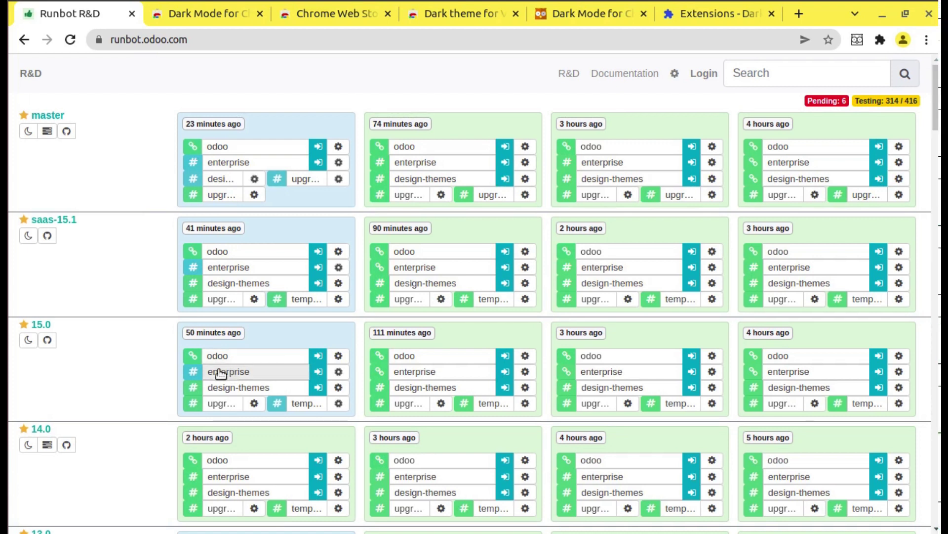
left_click(317, 374)
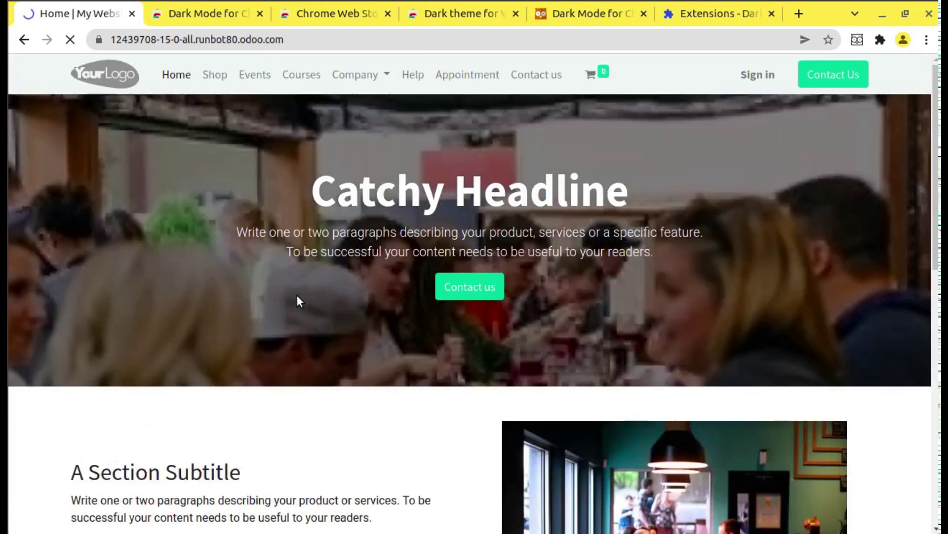
Step: Sign in to the Odoo 15.0 enterprise build as the admin user with the admin password
left_click(756, 65)
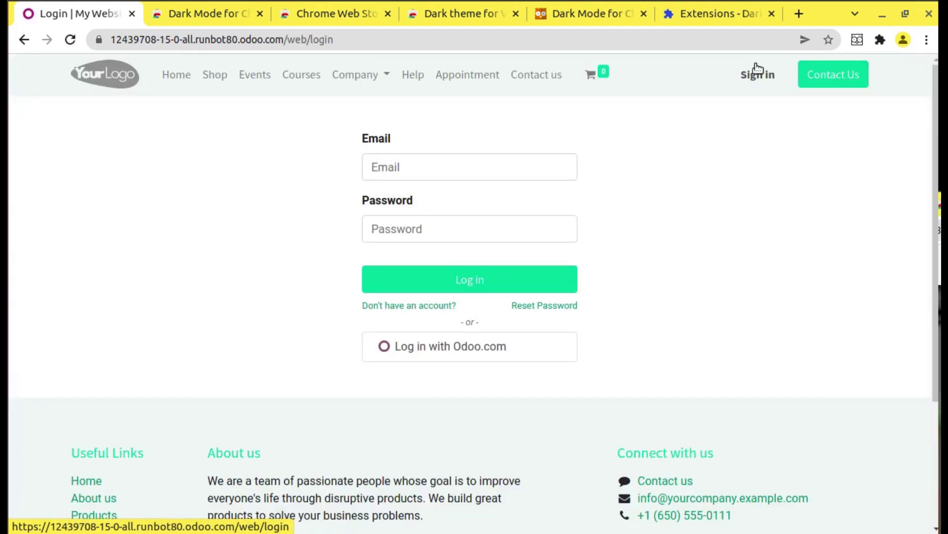
left_click(572, 156)
type("admin")
key("Tab")
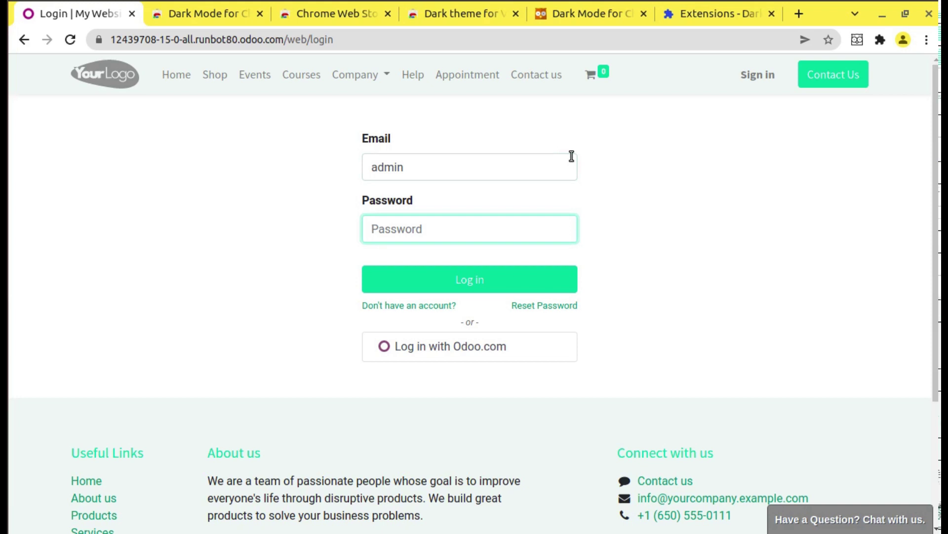
type("adm")
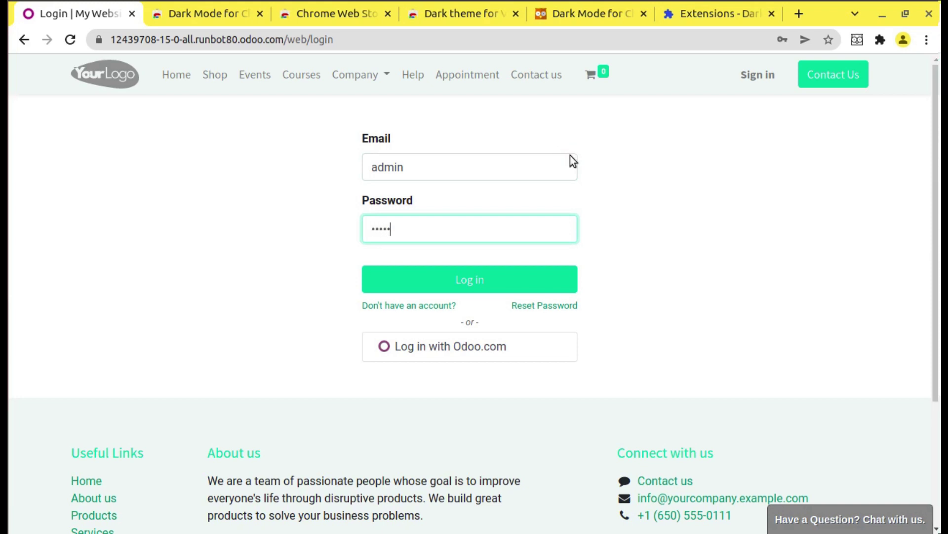
type("in")
key("Return")
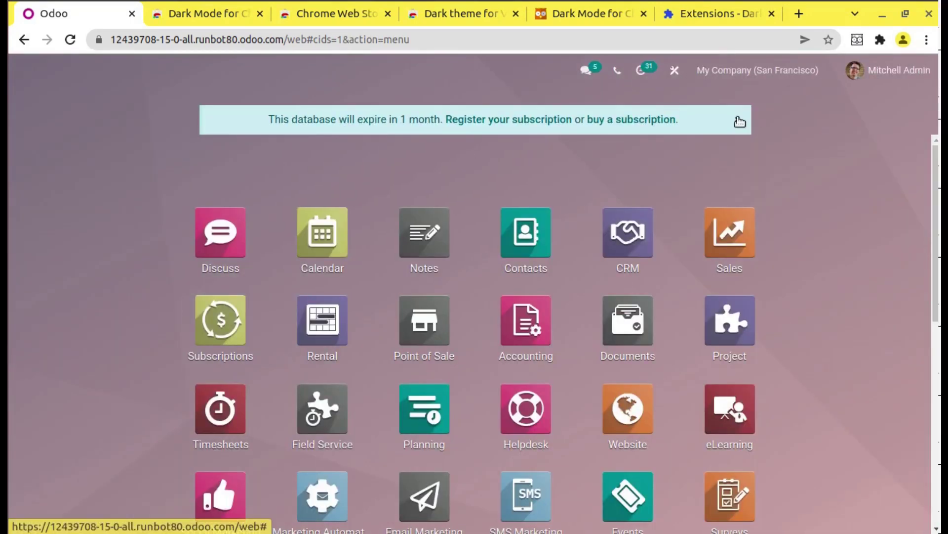
Step: Dismiss the database expiry notice on the apps home screen
left_click(738, 120)
scroll(474, 306, "down", 5)
scroll(475, 307, "up", 5)
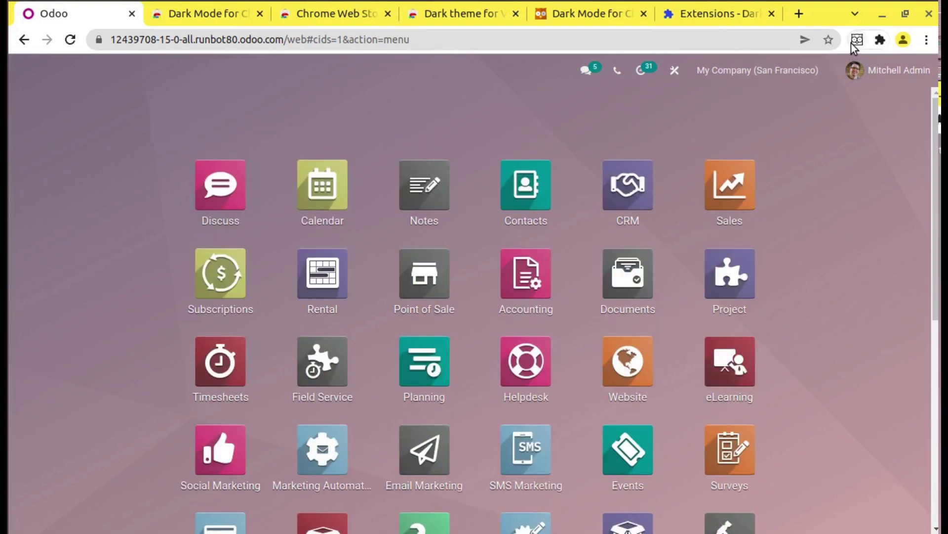
Step: Apply dark mode to the Odoo page and open the Sales quotations list
left_click(856, 40)
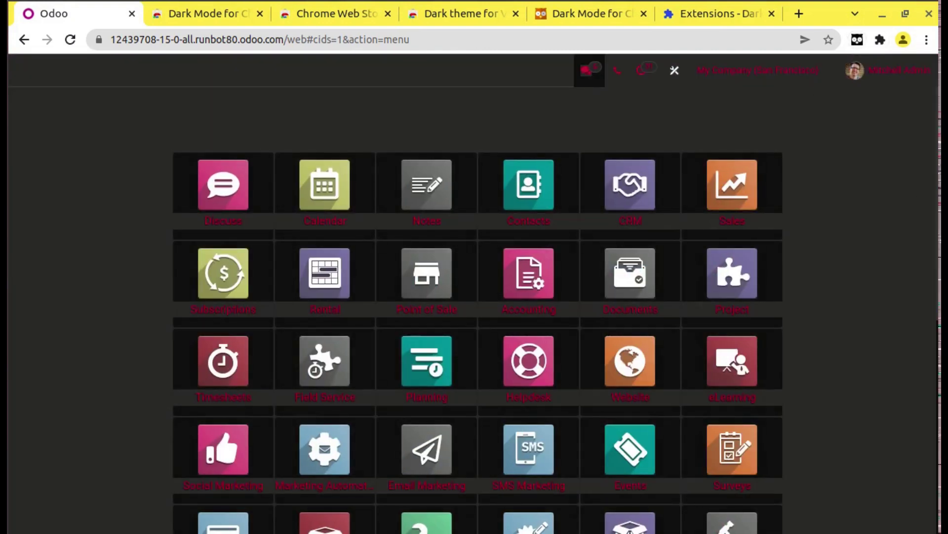
scroll(921, 530, "down", 6)
scroll(922, 530, "up", 6)
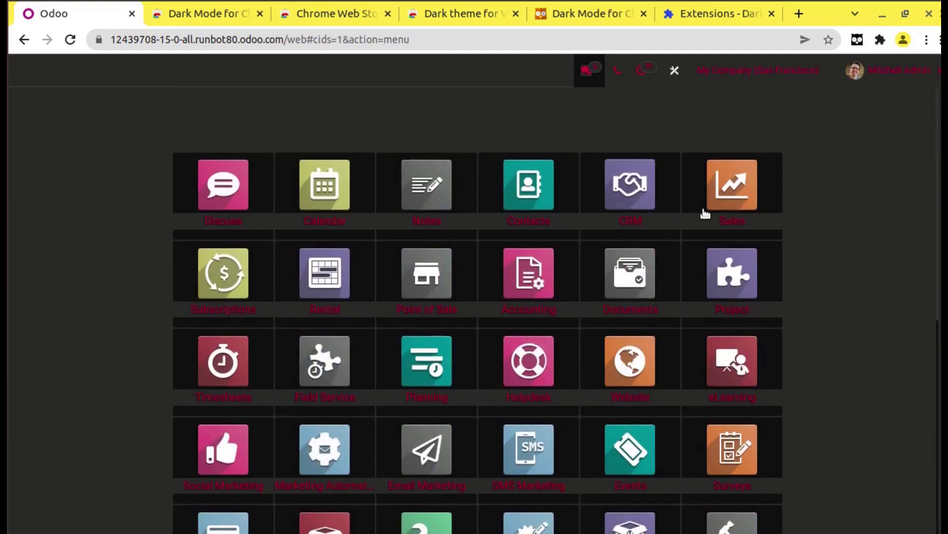
left_click(735, 192)
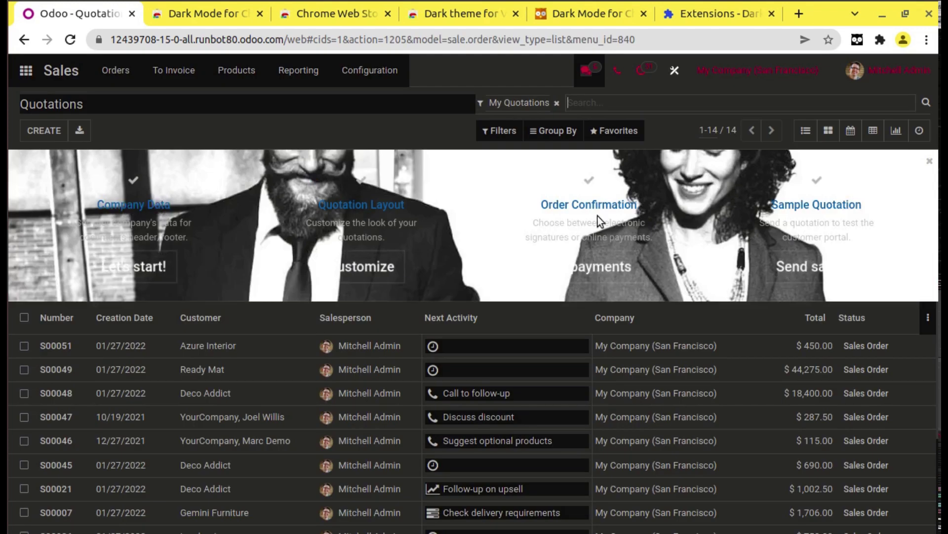
Step: Remove the configuration tips banner from the quotations list
left_click(929, 161)
left_click(280, 177)
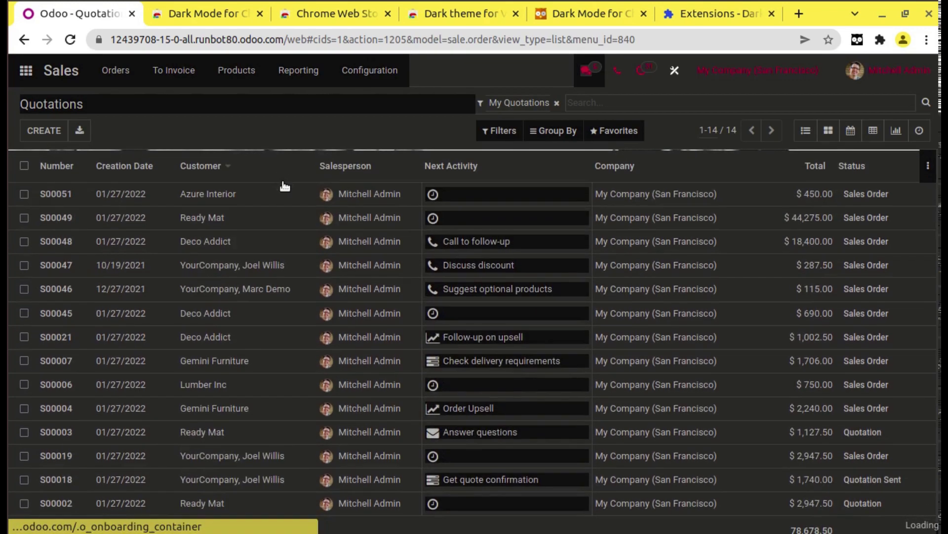
scroll(239, 362, "down", 1)
scroll(208, 296, "up", 1)
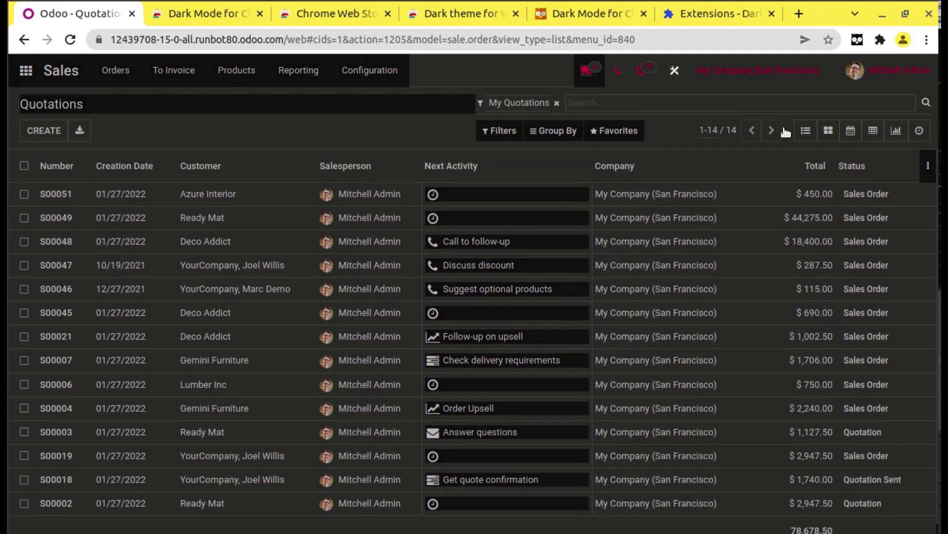
Step: Open quotation S00049 for Ready Mat, totalling $44,275.00
left_click(178, 227)
scroll(195, 226, "down", 5)
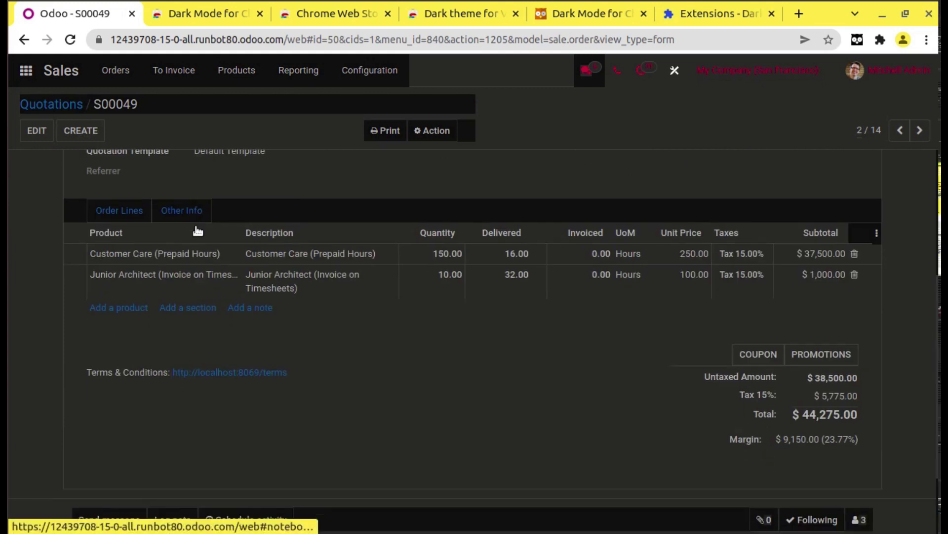
scroll(233, 213, "up", 5)
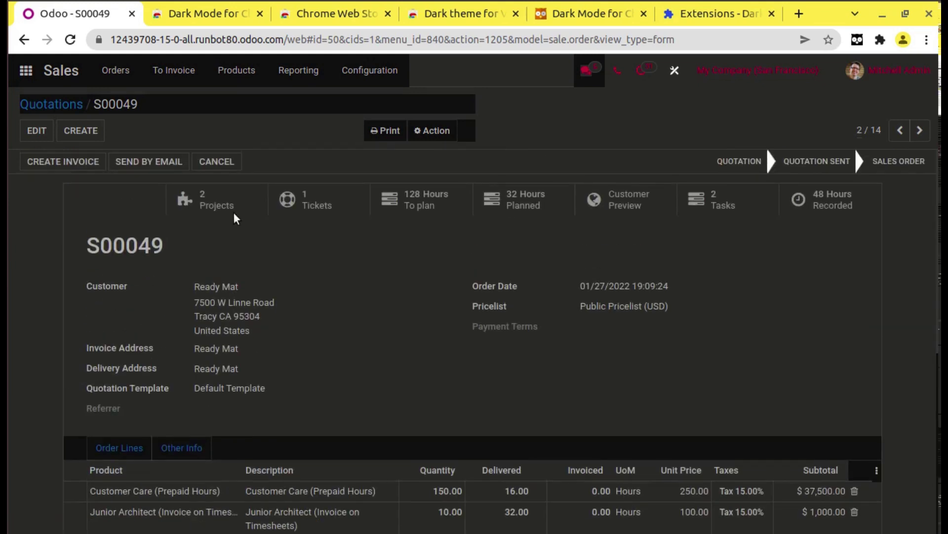